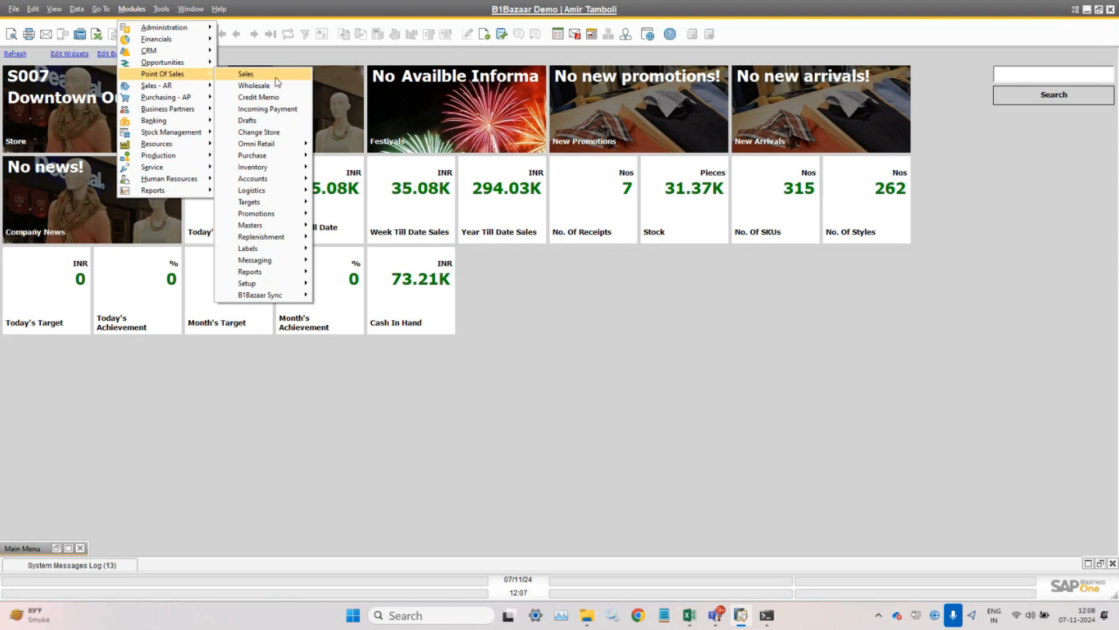
- Open the POS Sales Invoice screen for the S007-Downtown Outlet store
click(278, 81)
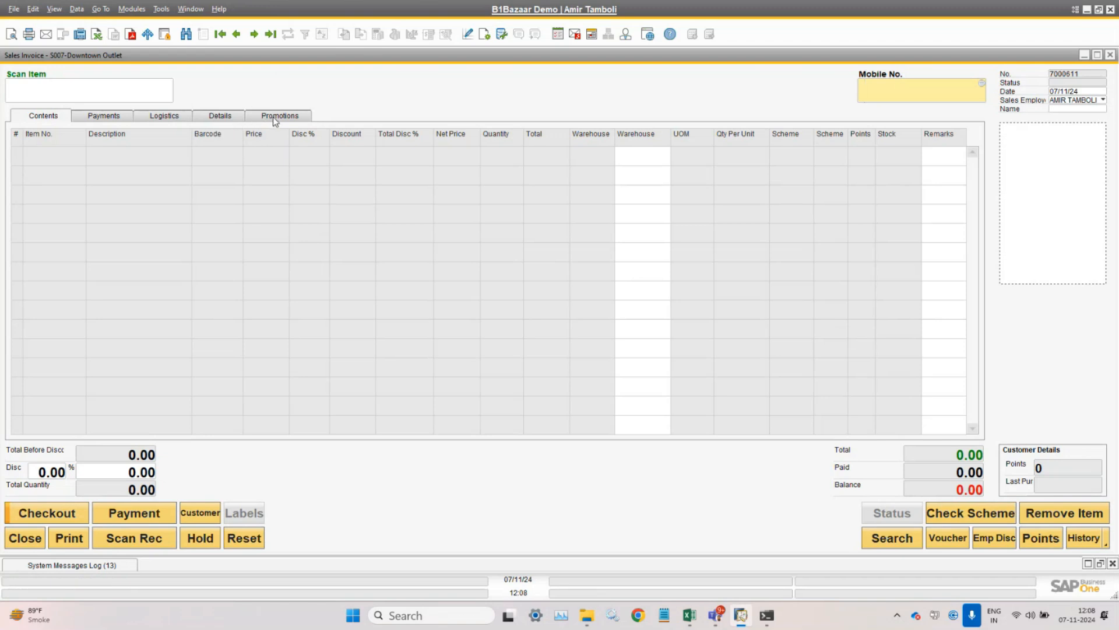
- Review the blank invoice's Payments, Logistics and Details pages, including taxes and internal documents
click(48, 117)
click(93, 119)
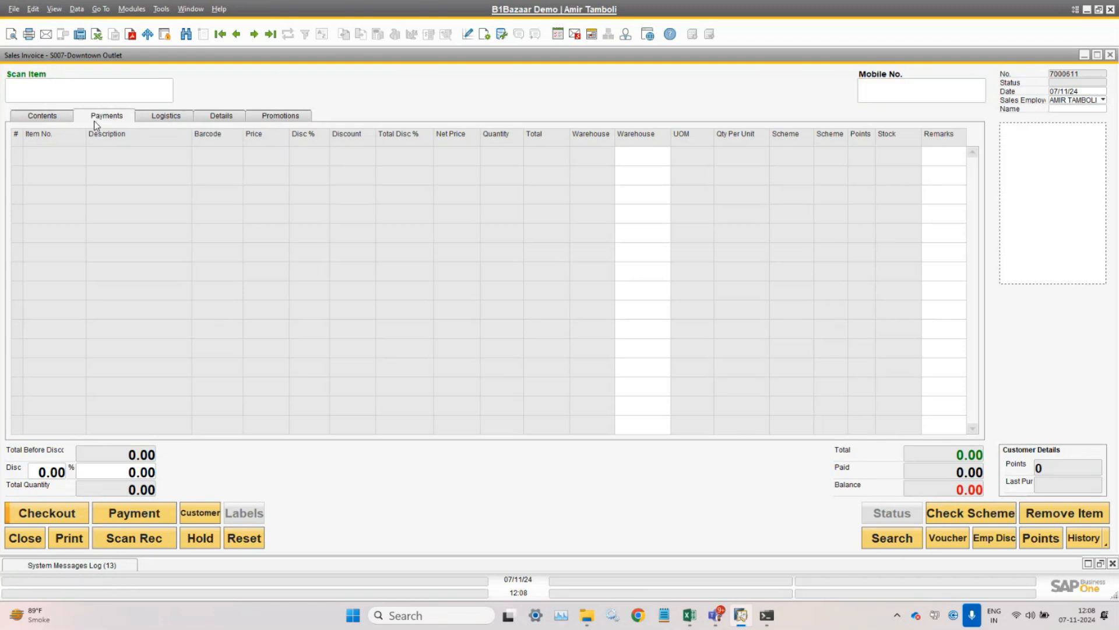
click(145, 120)
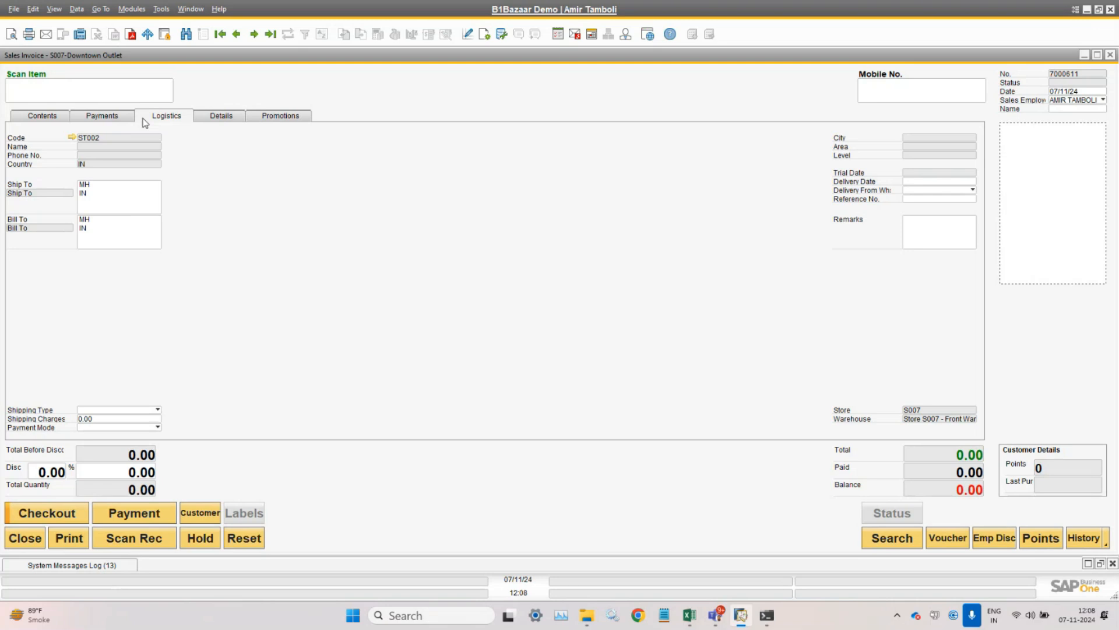
click(204, 121)
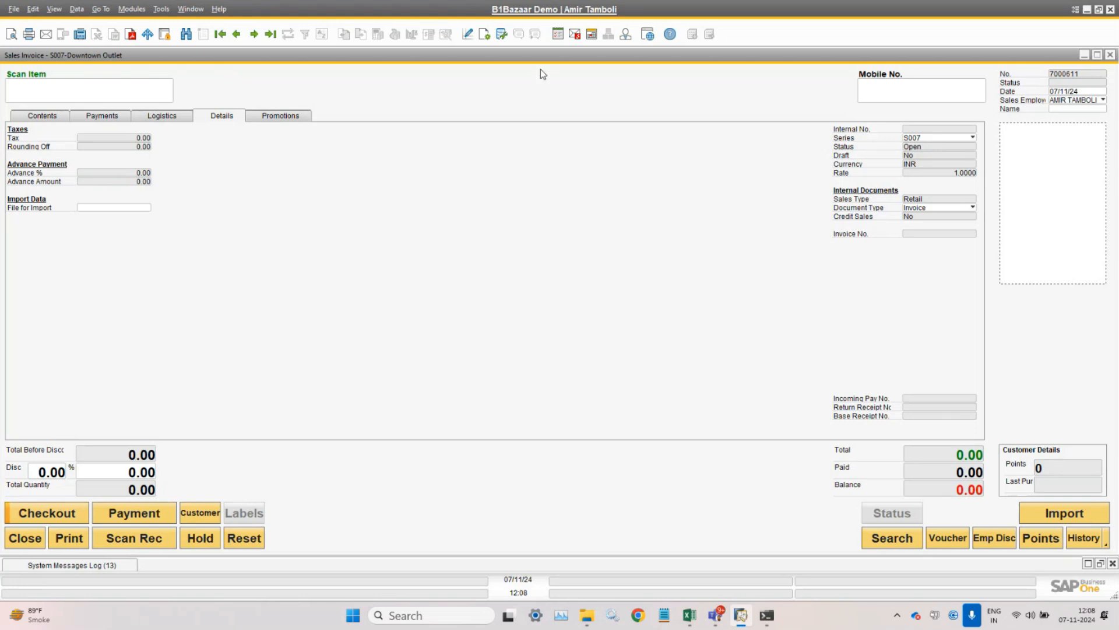
- Open Point Of Sales > Setup > Stores Configuration > Stores to check the store records
click(136, 12)
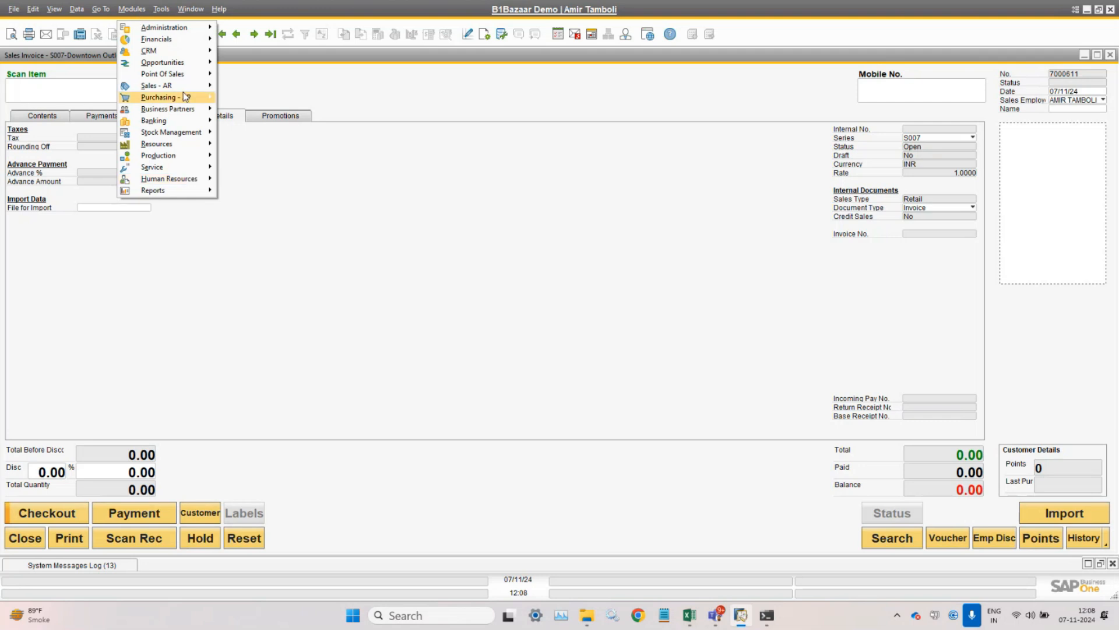
mouse_move(189, 74)
mouse_move(288, 283)
mouse_move(408, 284)
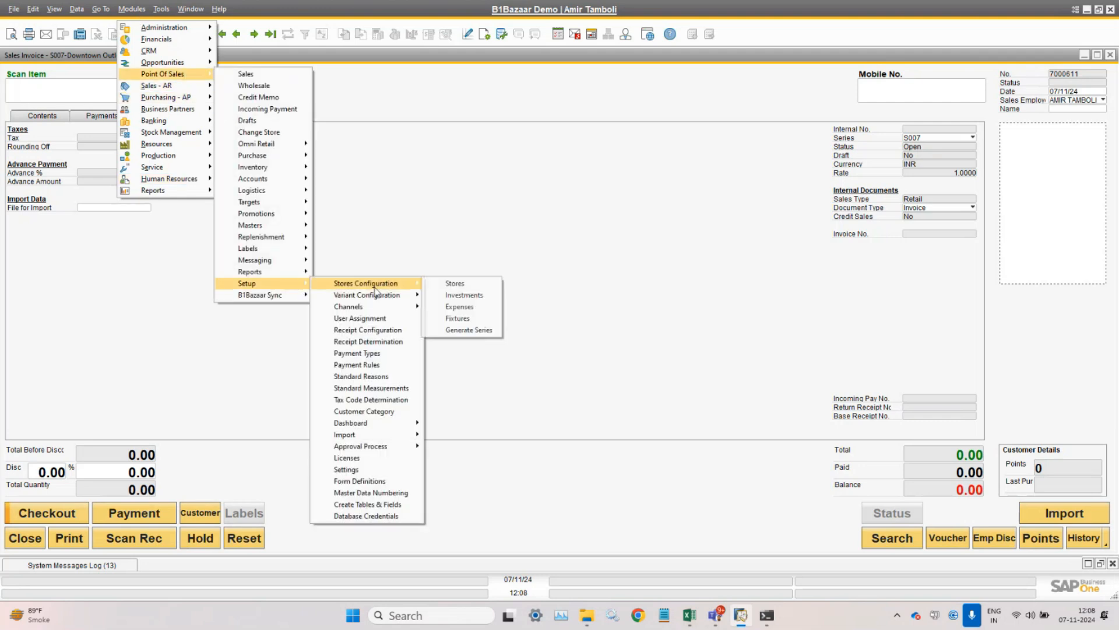
click(480, 284)
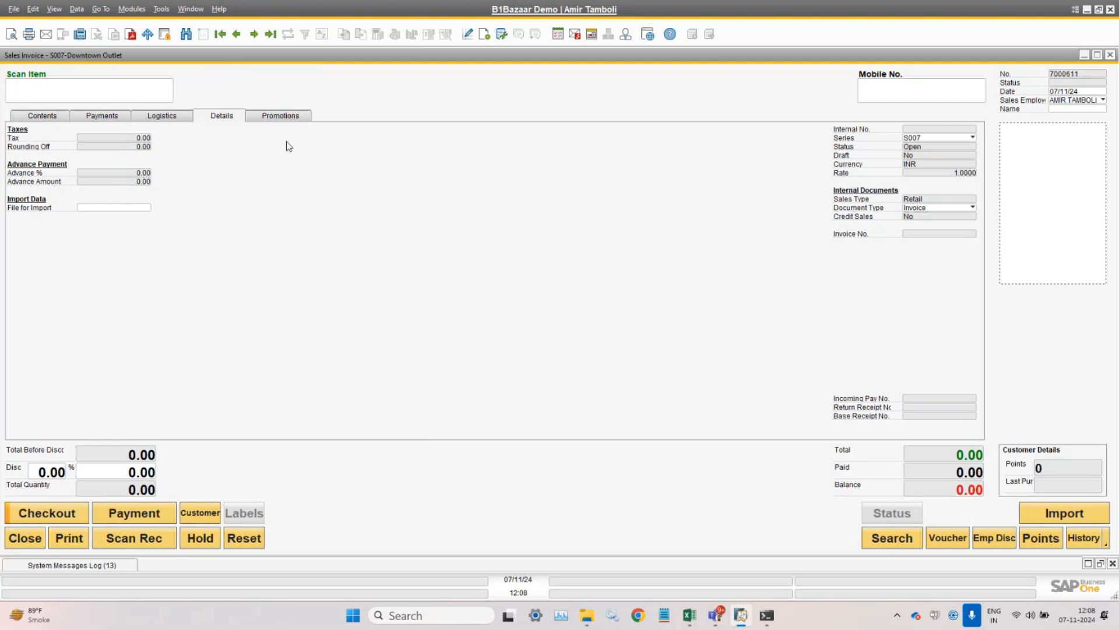
- Check the invoice's Logistics page, then return to its empty Contents page and Mobile No. field
click(176, 117)
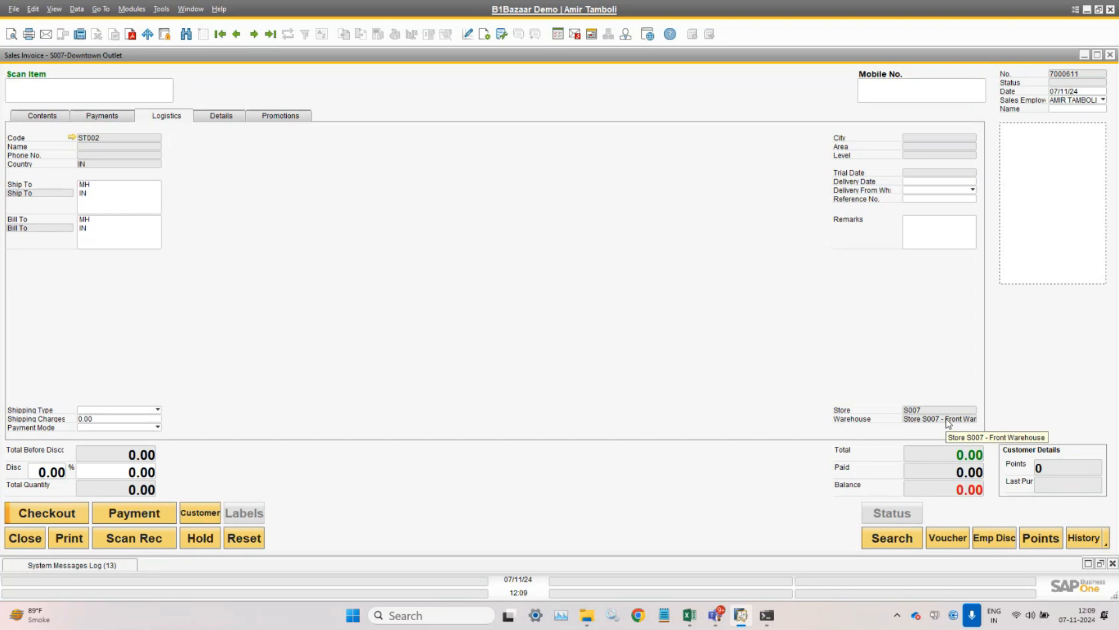
click(52, 117)
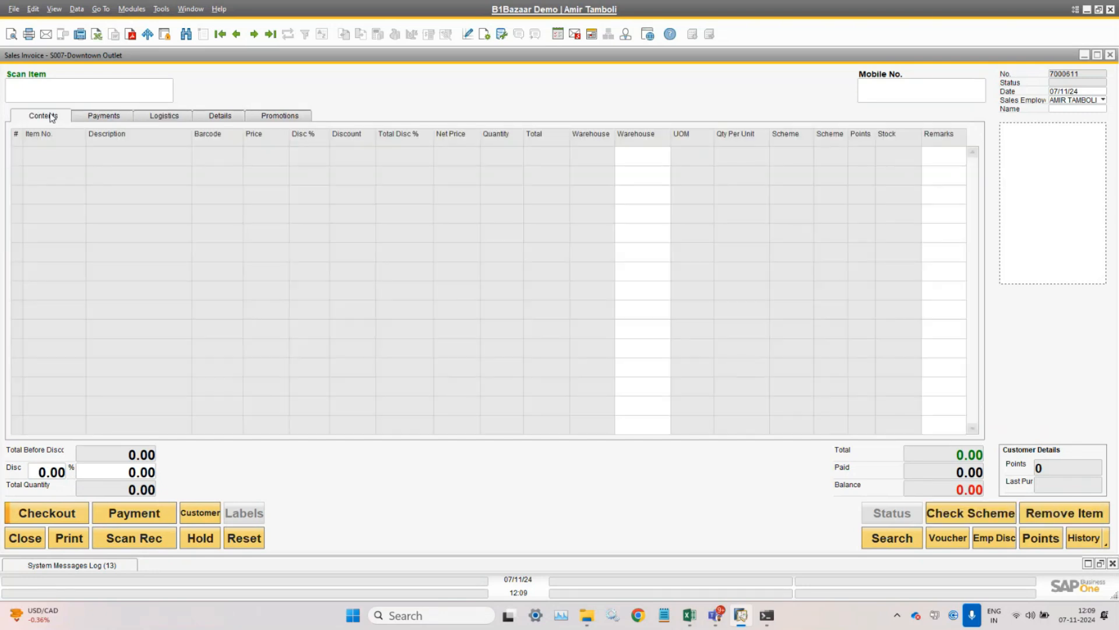
click(926, 94)
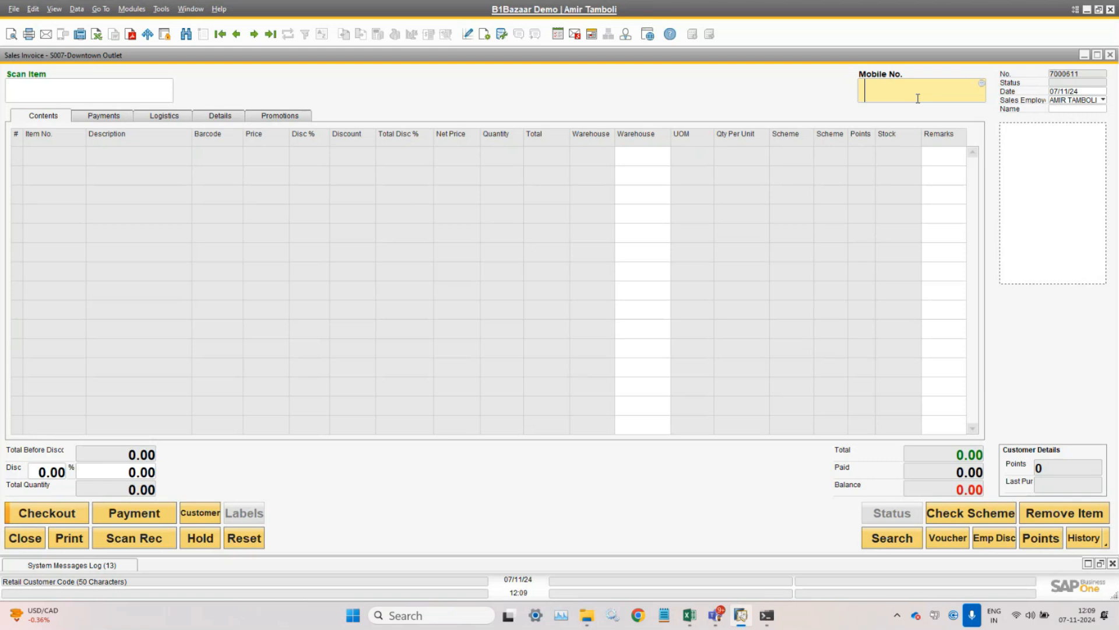
click(87, 102)
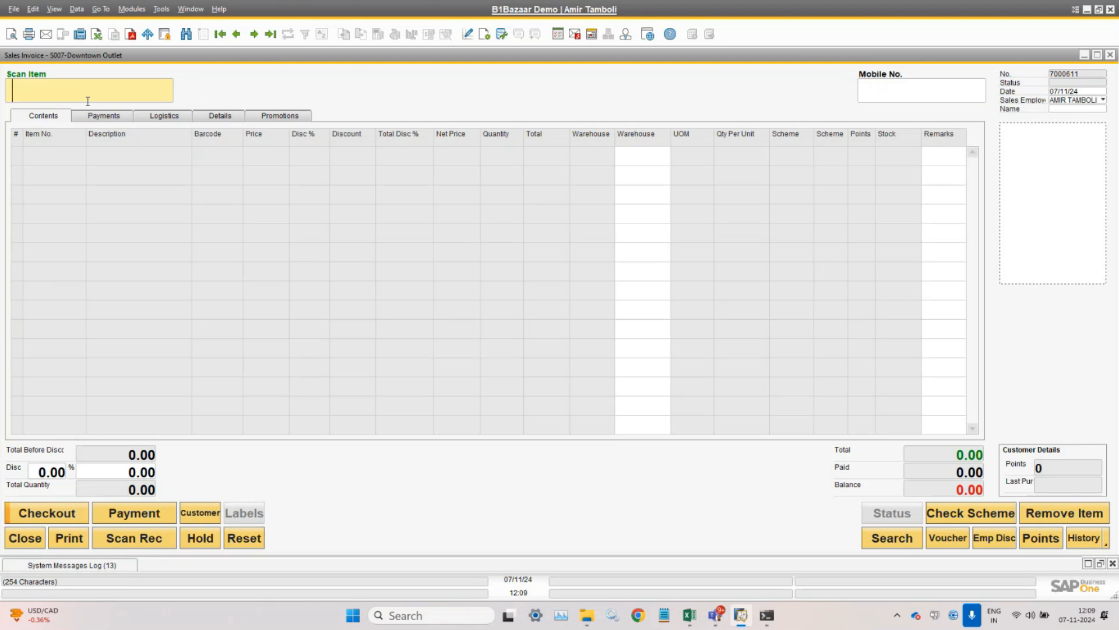
click(882, 542)
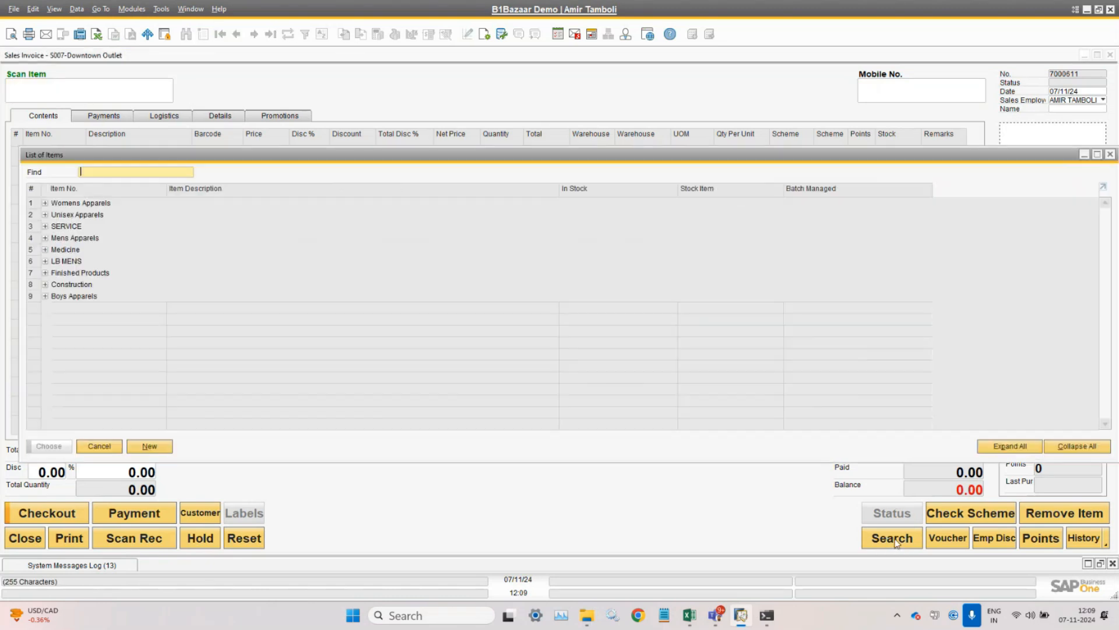
click(44, 295)
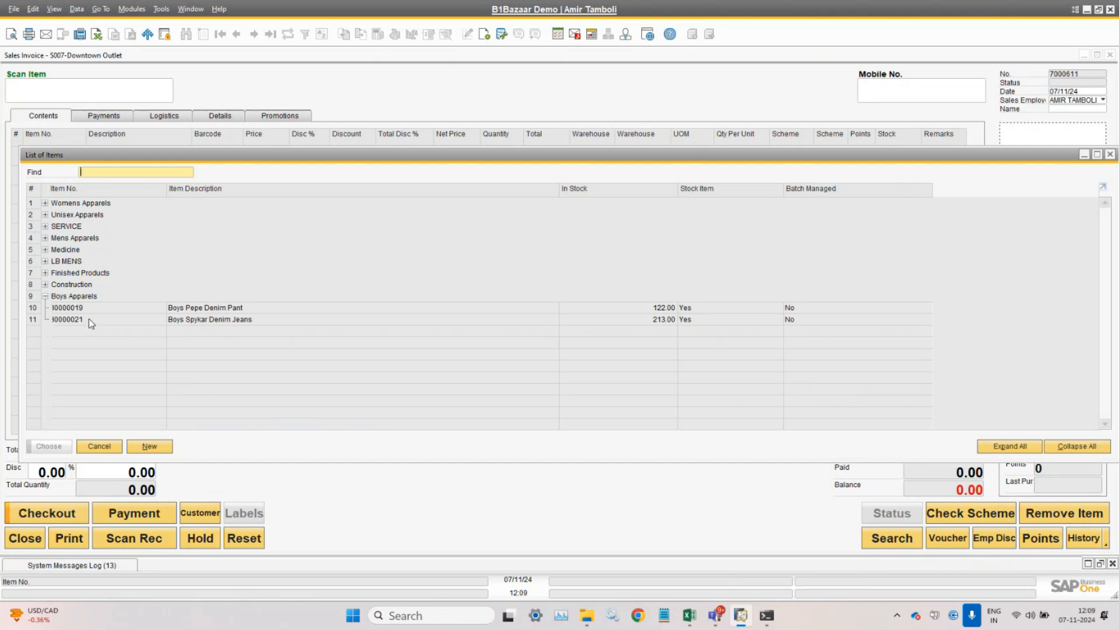
click(104, 447)
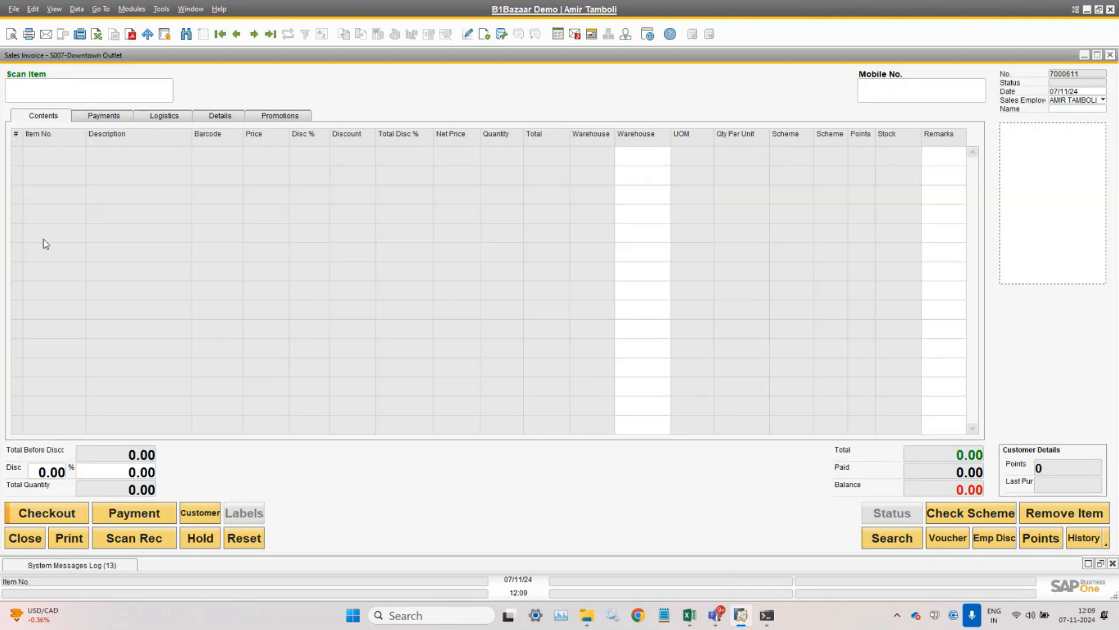
- Move between the Scan Item and Mobile No. fields and browse the Modules menu without opening anything
click(82, 92)
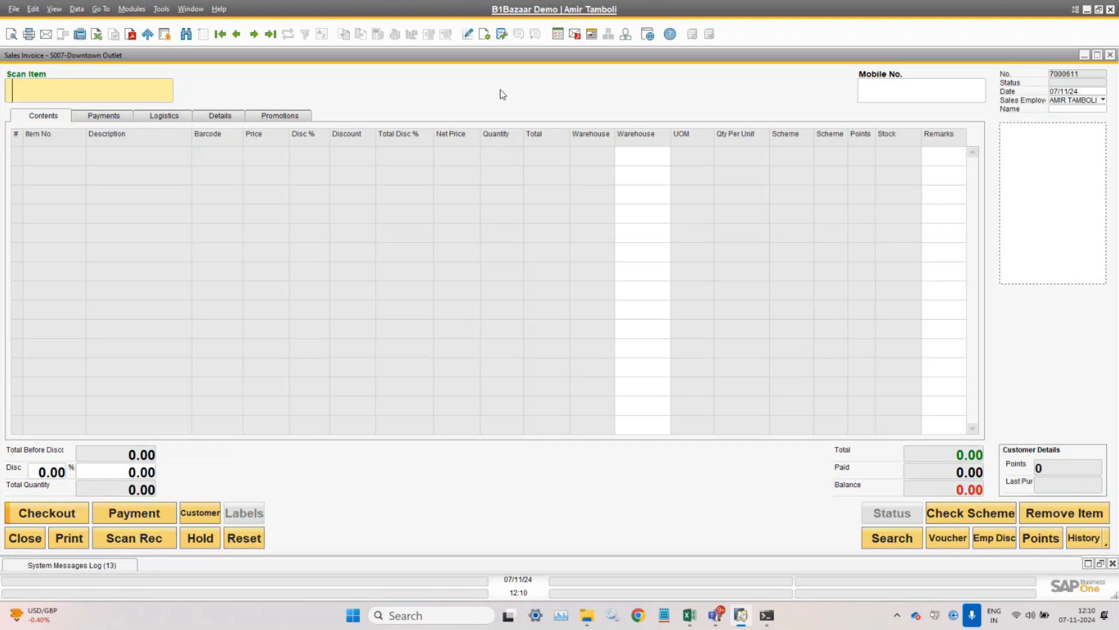
click(895, 95)
click(98, 94)
click(132, 9)
click(496, 81)
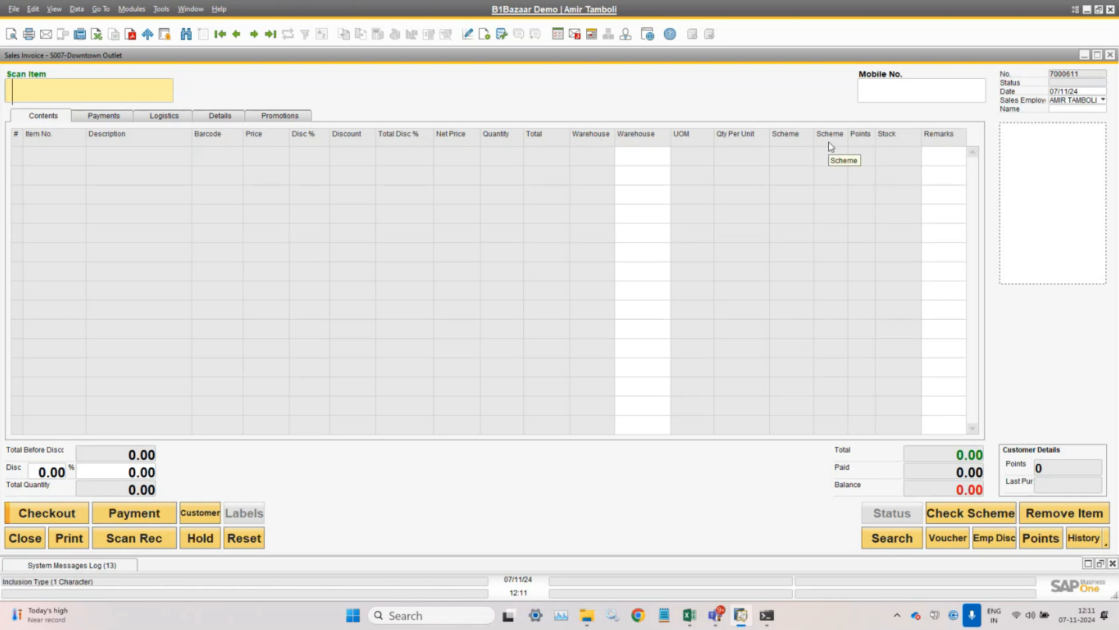
- Open POS Settings from Point Of Sales > Setup
click(125, 10)
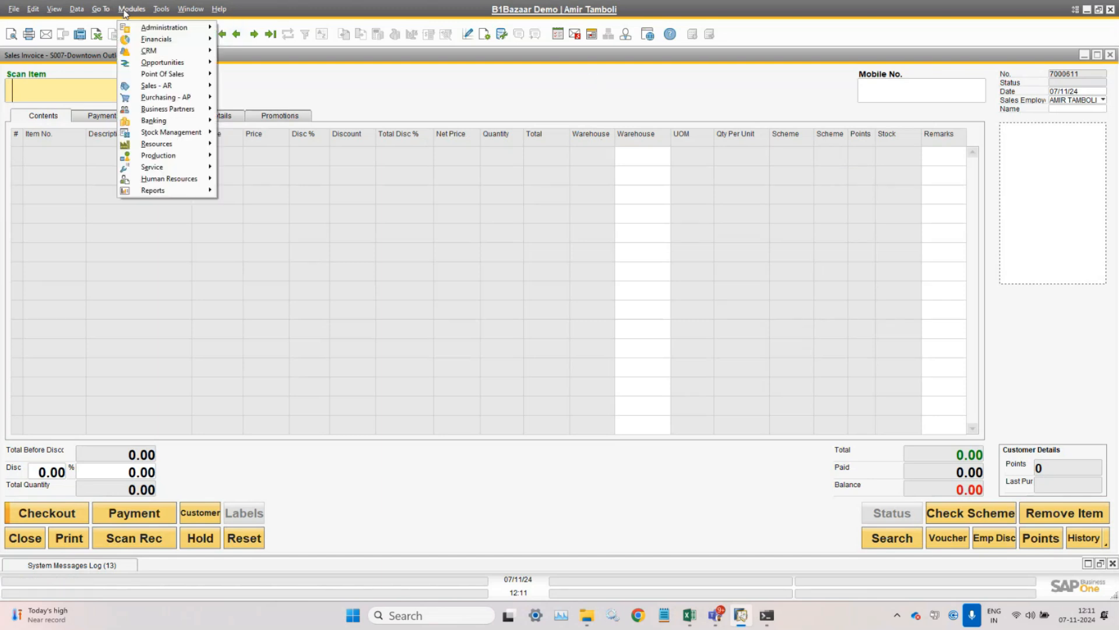
mouse_move(166, 74)
mouse_move(262, 285)
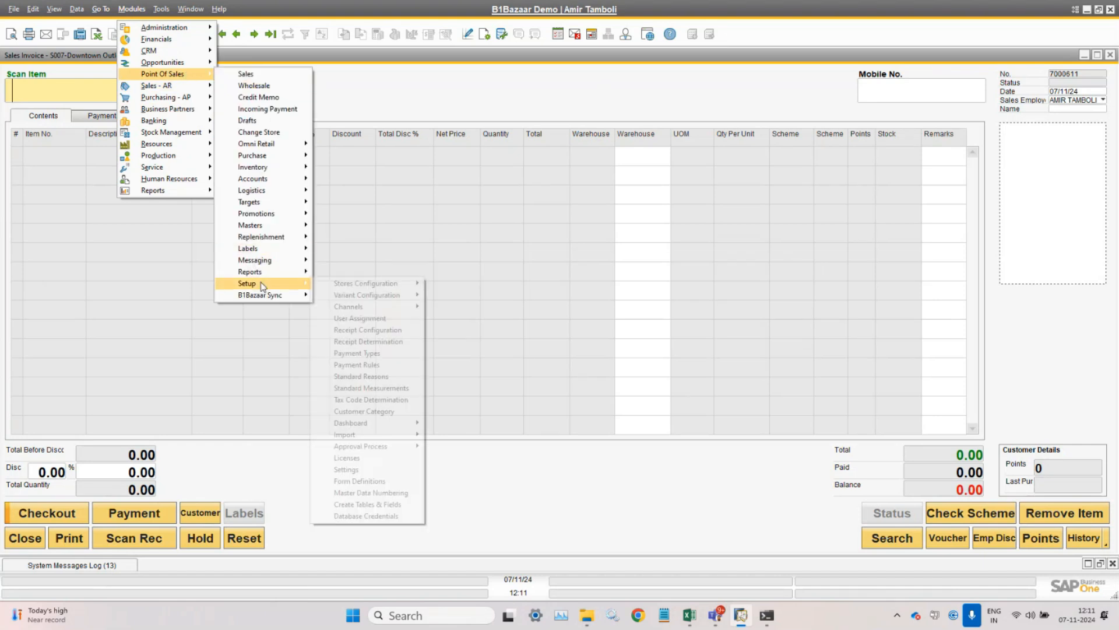
click(373, 470)
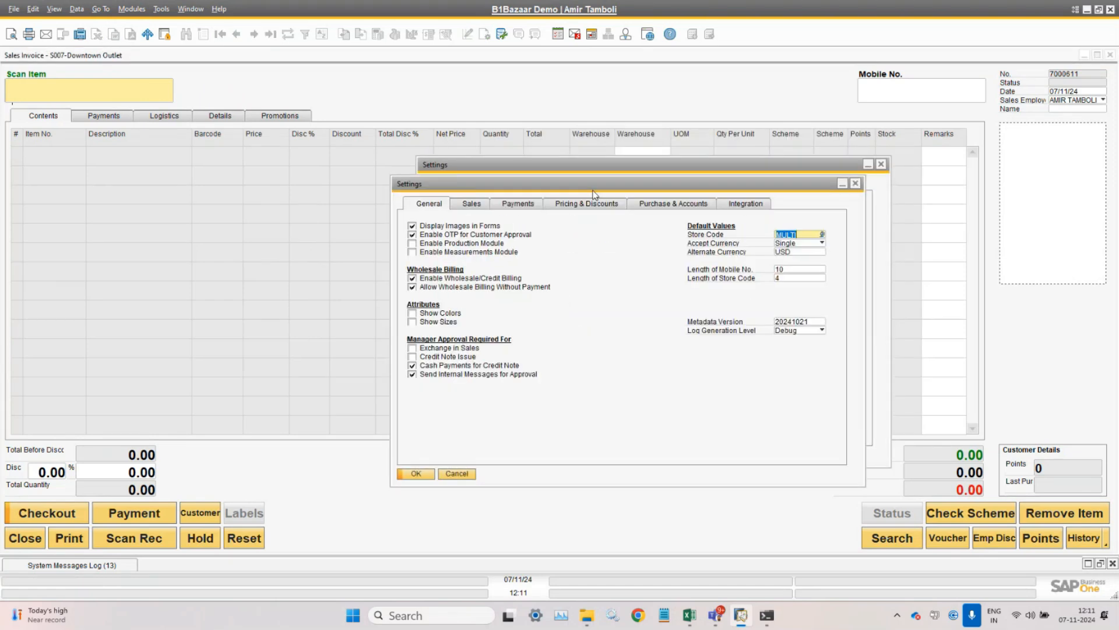
- On the Sales tab, untick Scheme and Points under Columns in POS and update the settings
click(456, 222)
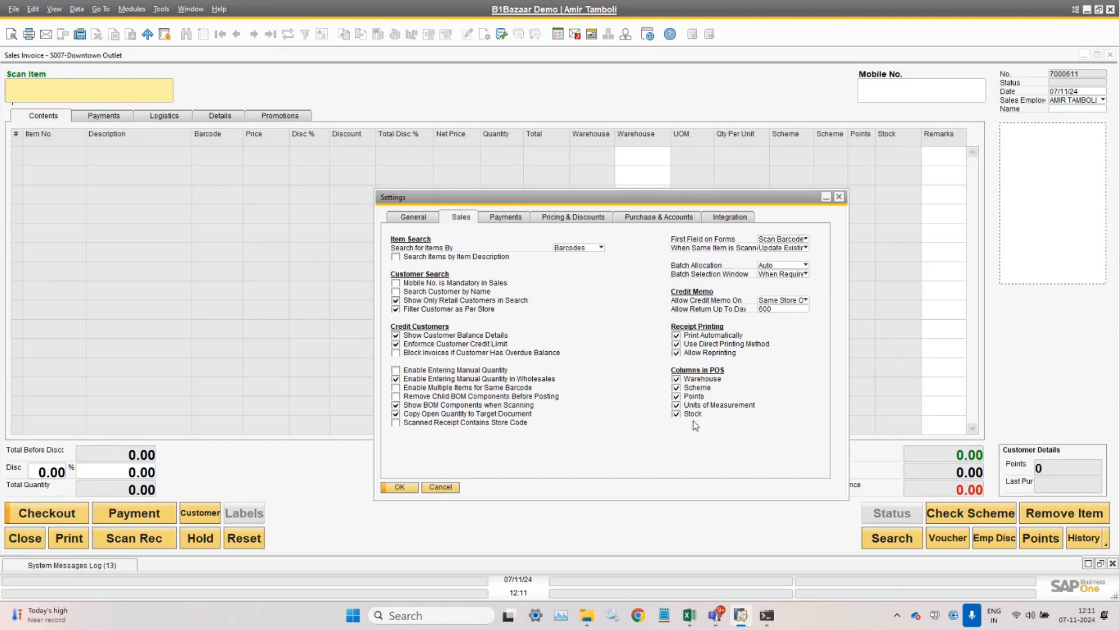
click(703, 388)
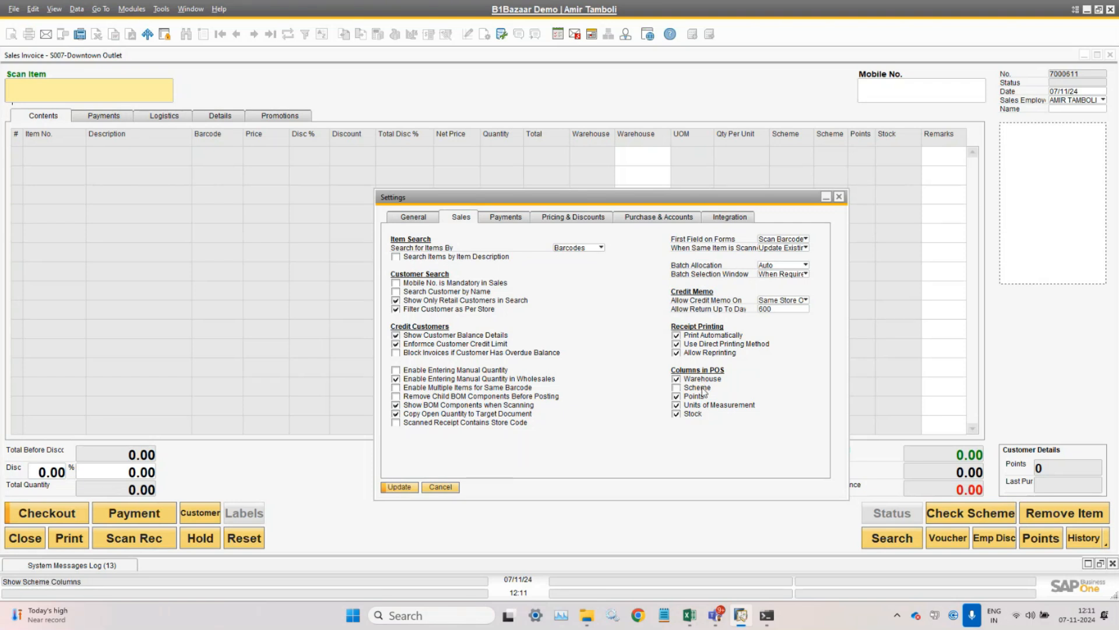
click(700, 396)
click(403, 488)
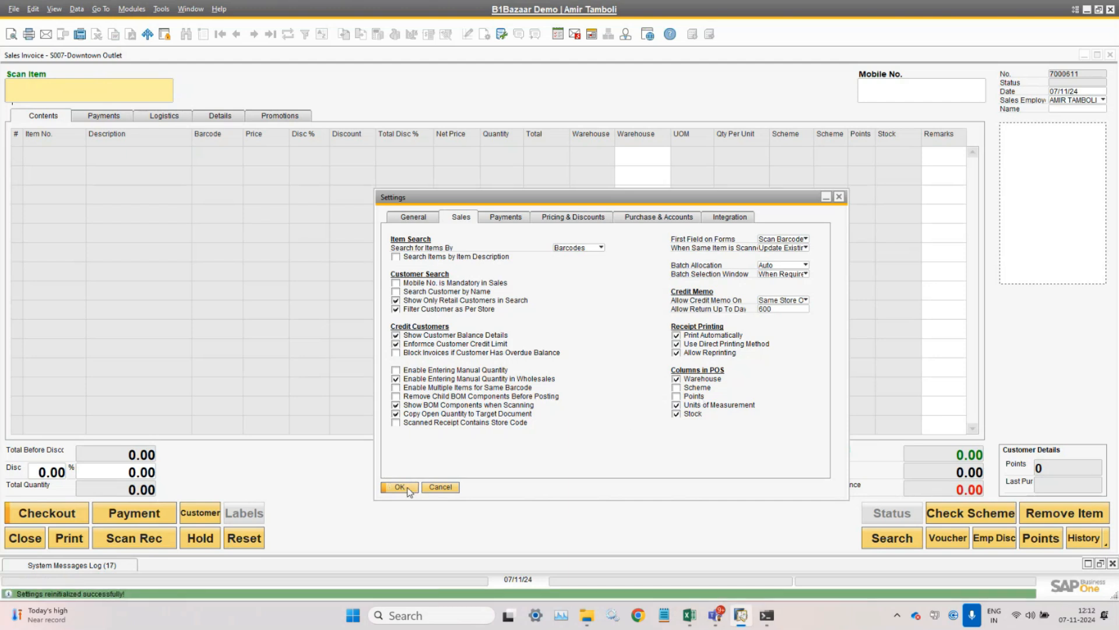
click(408, 489)
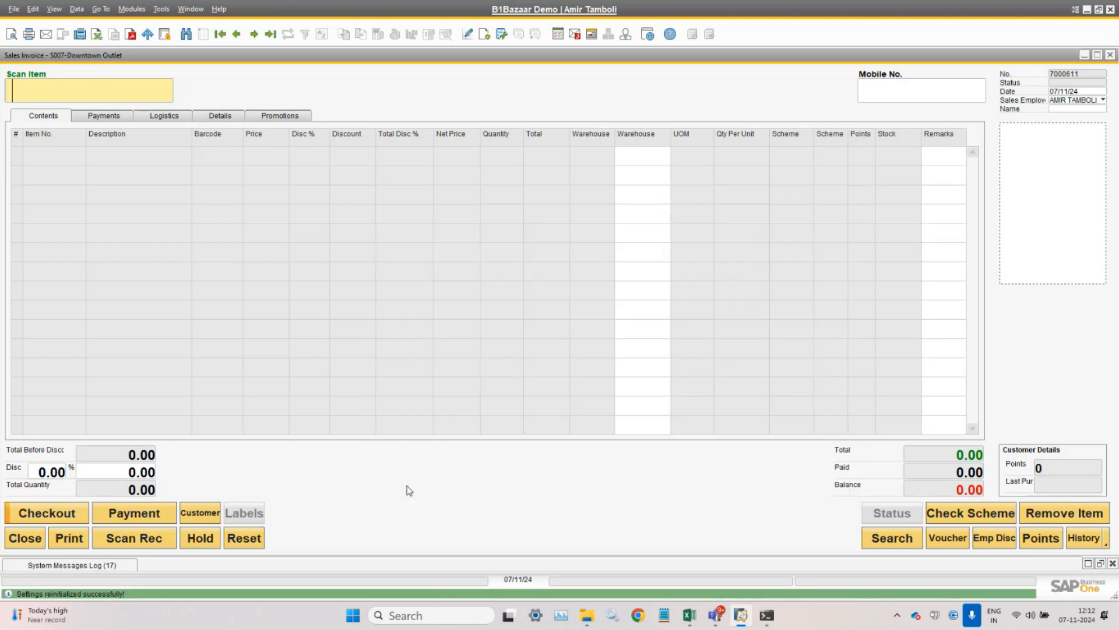
- Close the sales invoice and open a fresh one from Point Of Sales > Sales
click(19, 537)
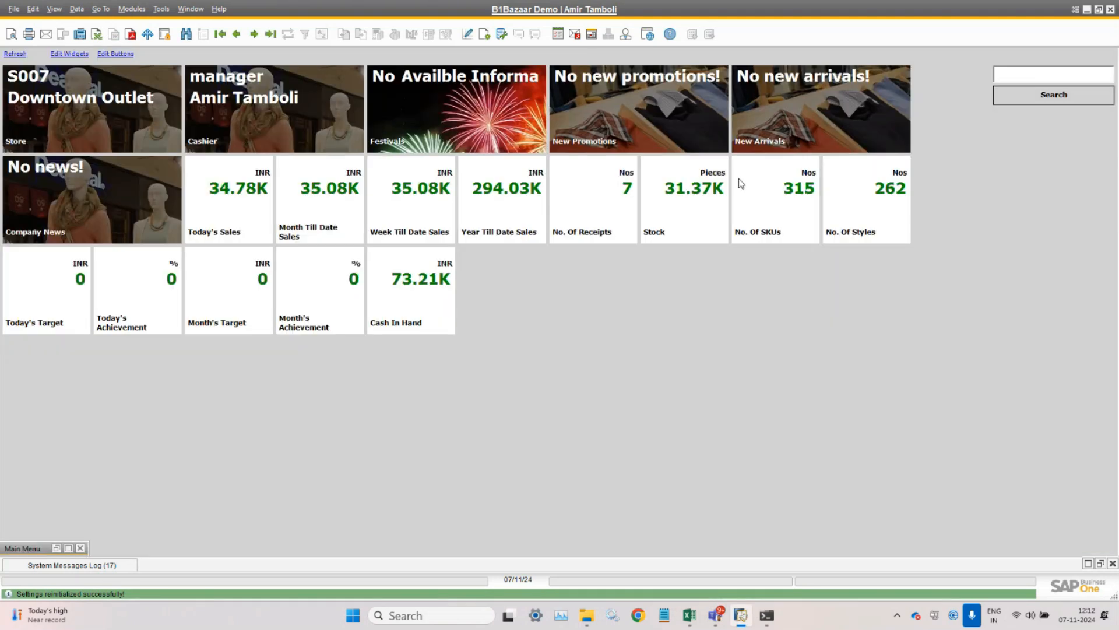
click(124, 11)
mouse_move(164, 74)
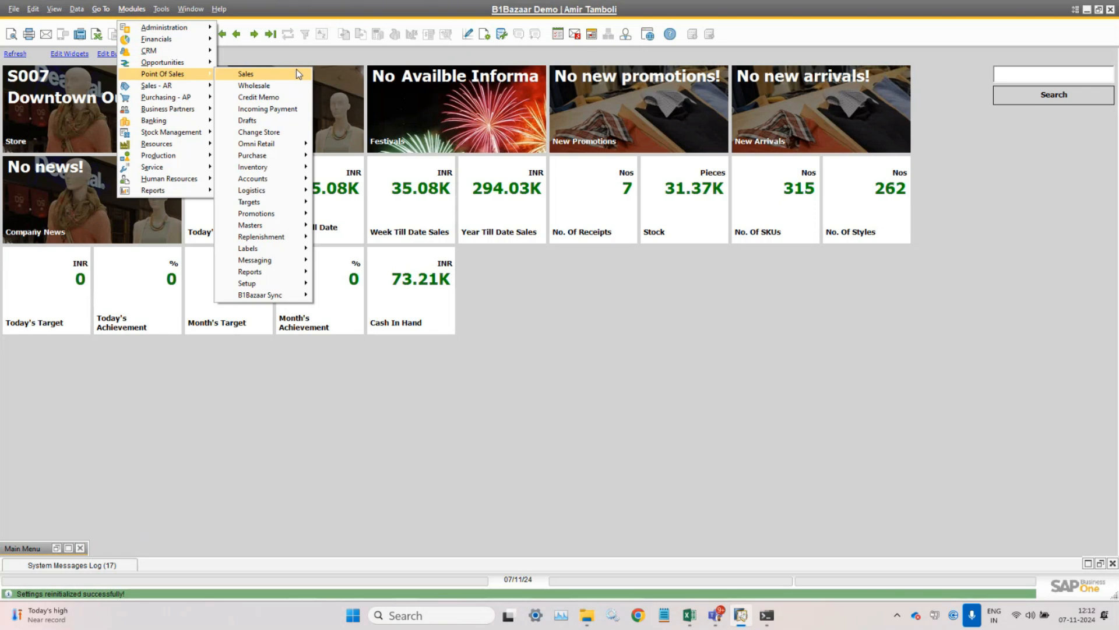
click(296, 71)
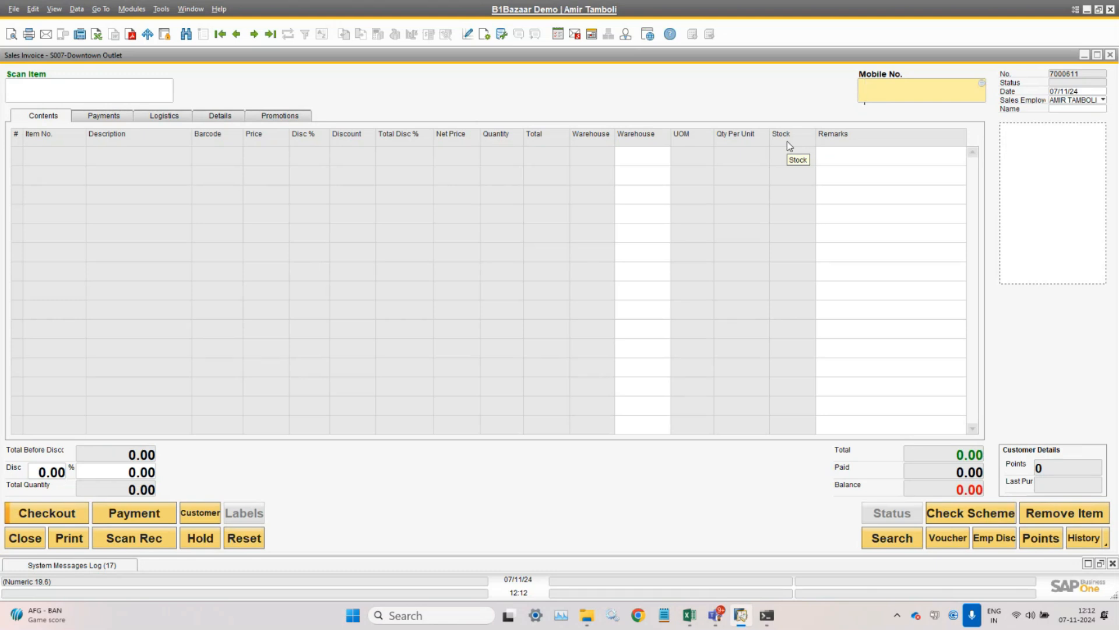
- Look over the invoice's Form Settings and History options, leaving both unchanged
click(485, 35)
click(453, 479)
click(1107, 549)
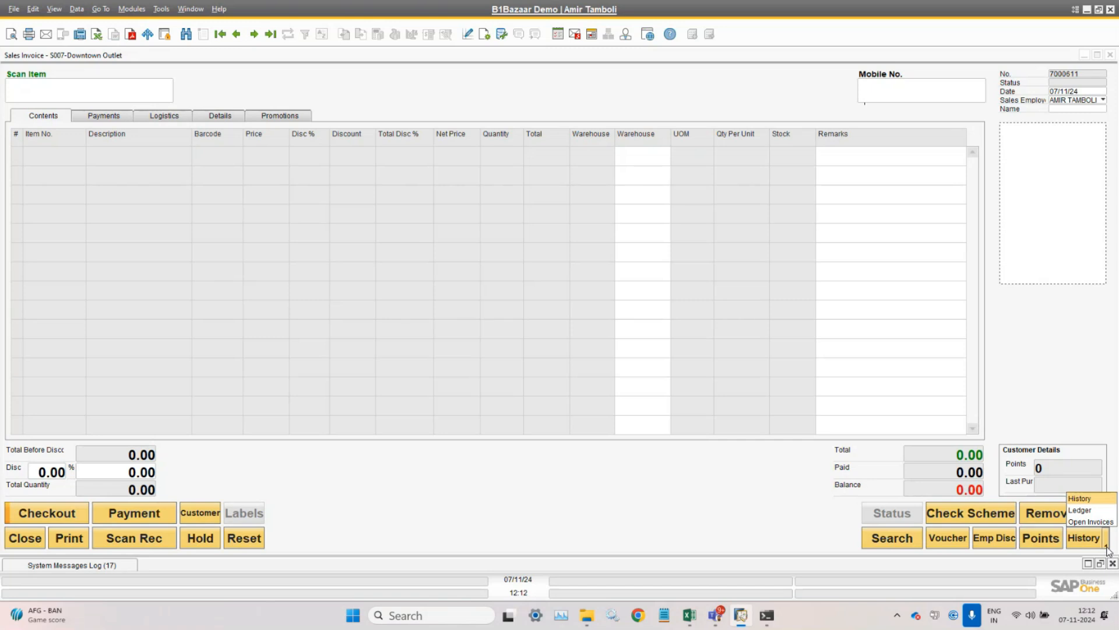
click(740, 506)
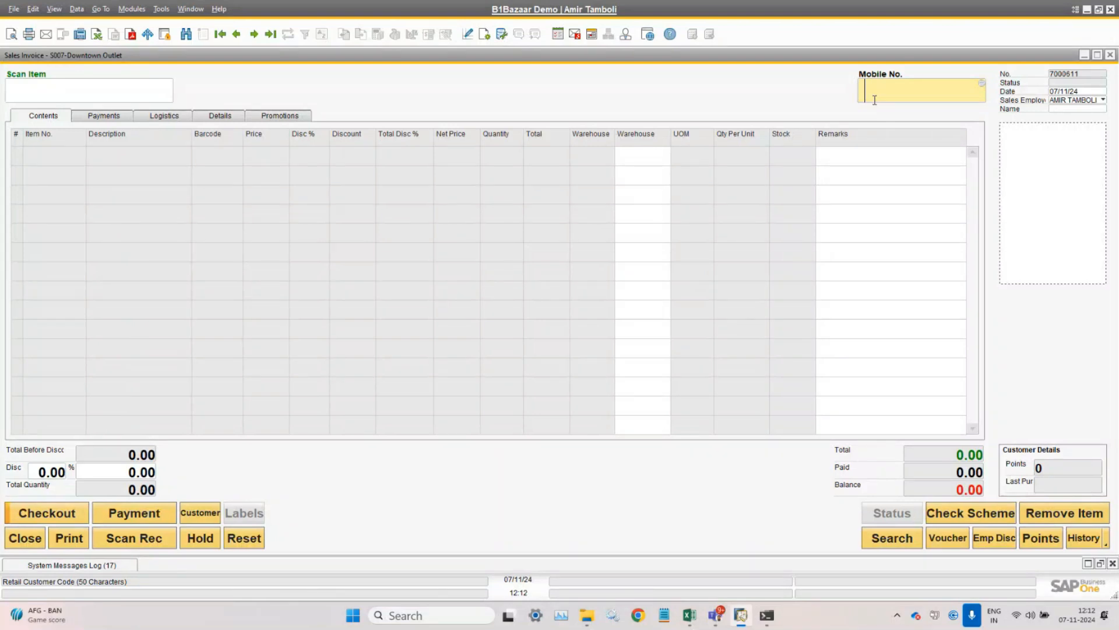
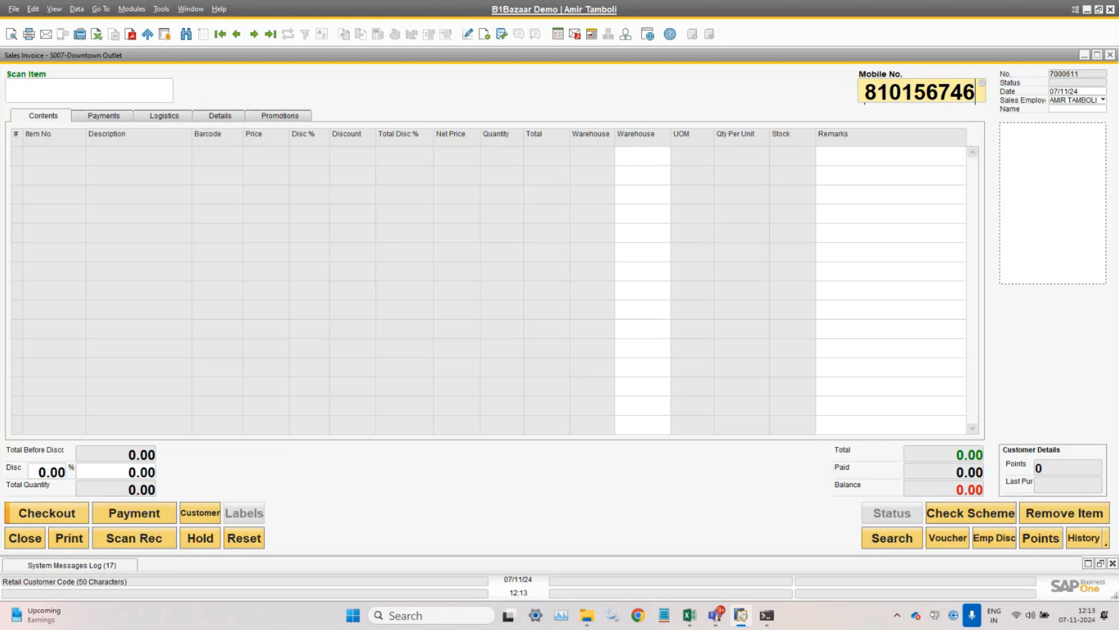
- Enter the customer's mobile number in the Mobile No. field, appending a final digit
double_click(928, 95)
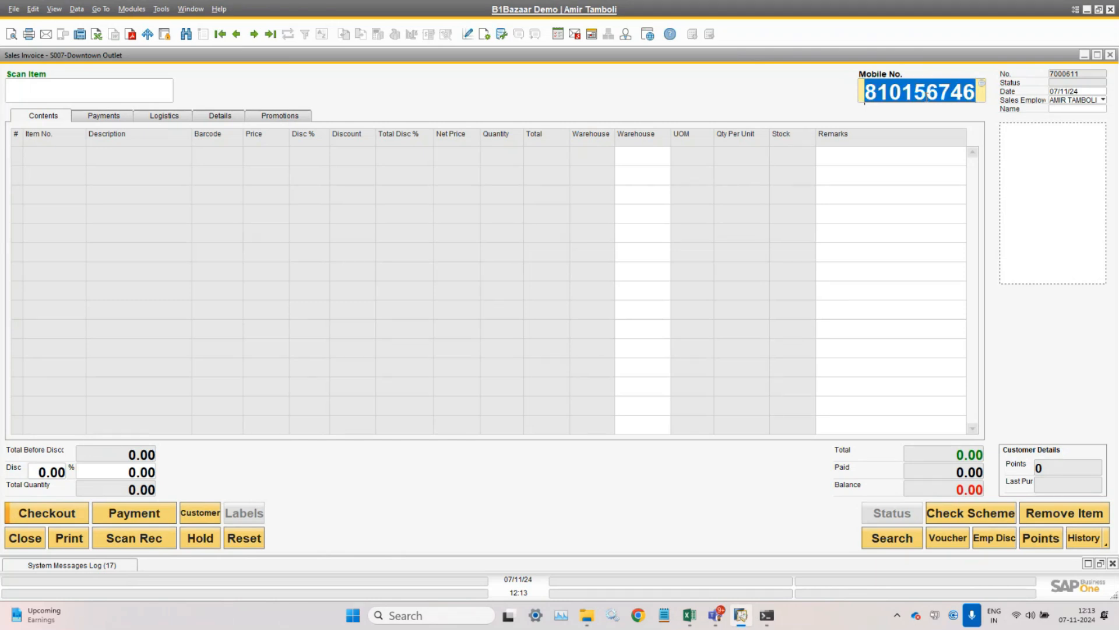
key(Right)
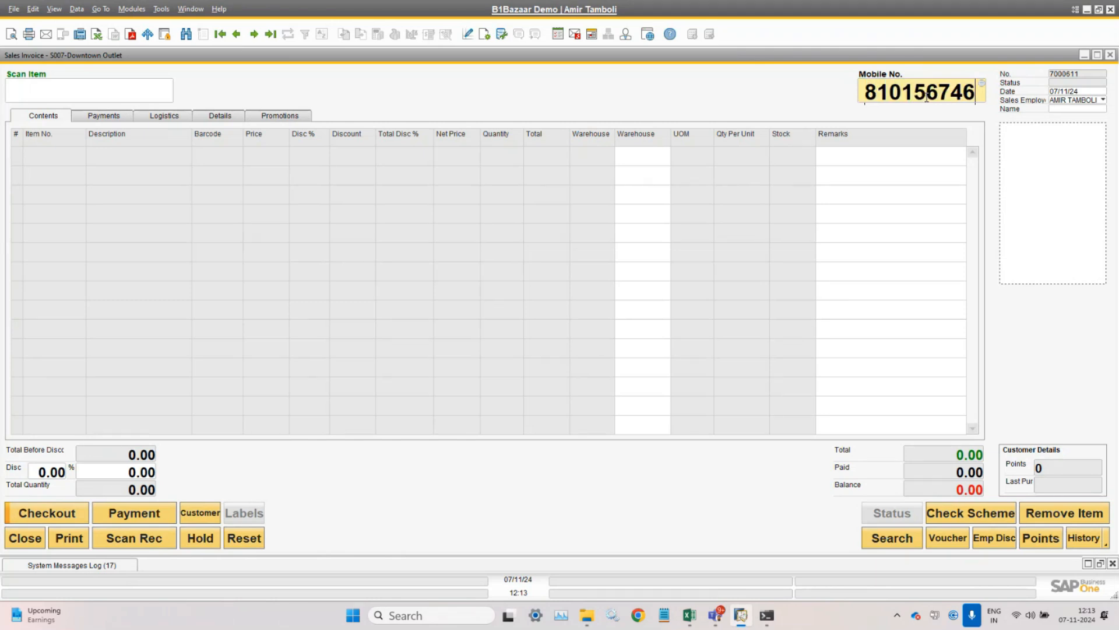
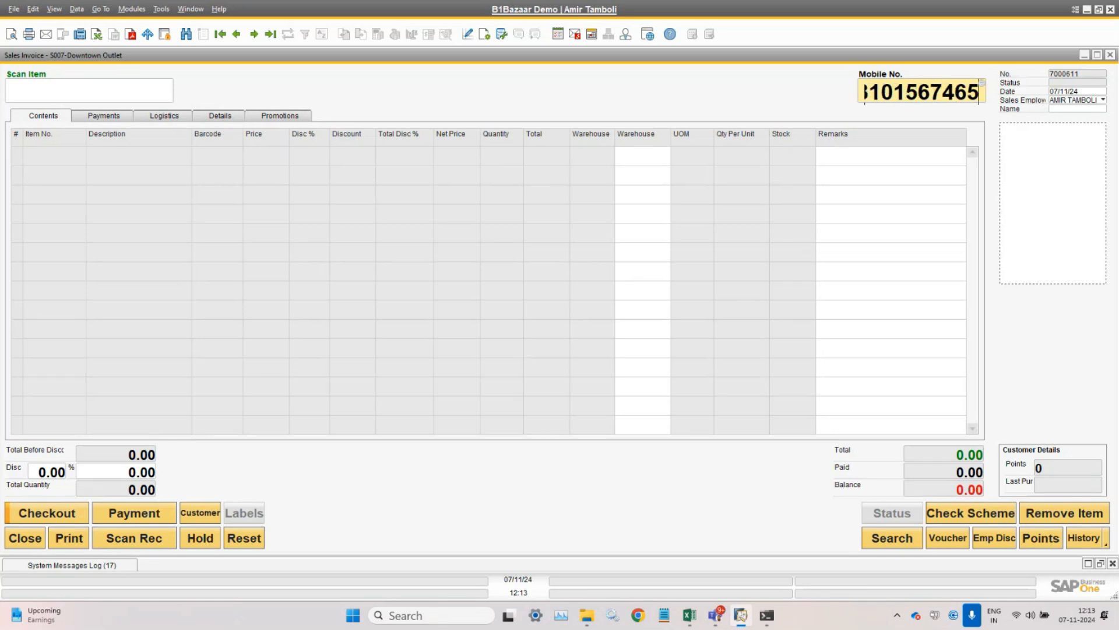
click(961, 86)
- Search retail customers by the mobile number, start a new customer, and enter the customer's name
key(Tab)
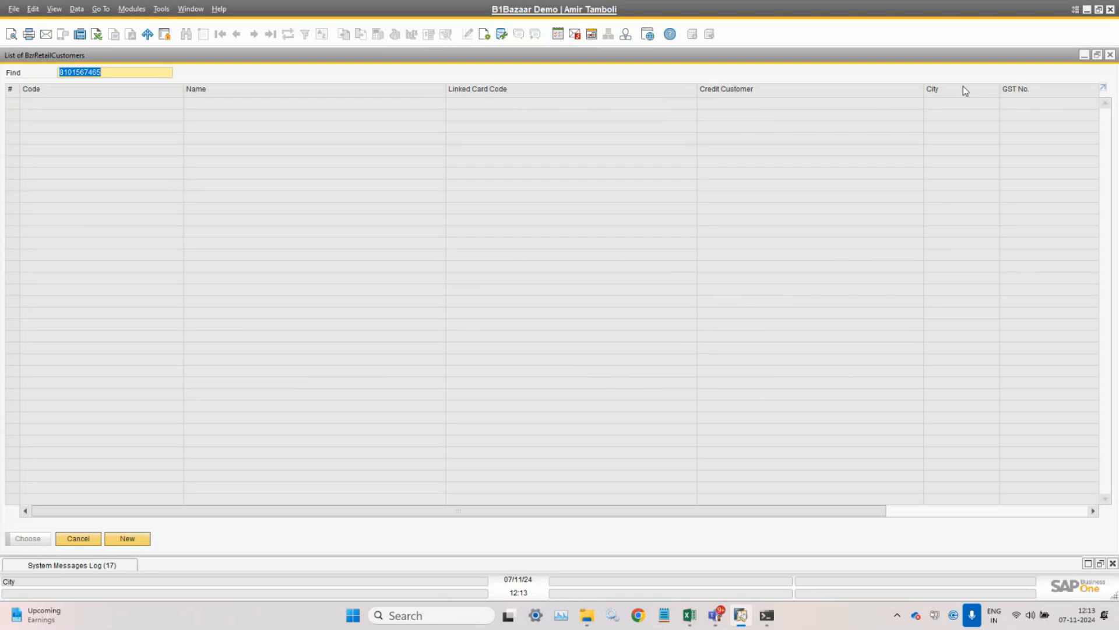
click(134, 541)
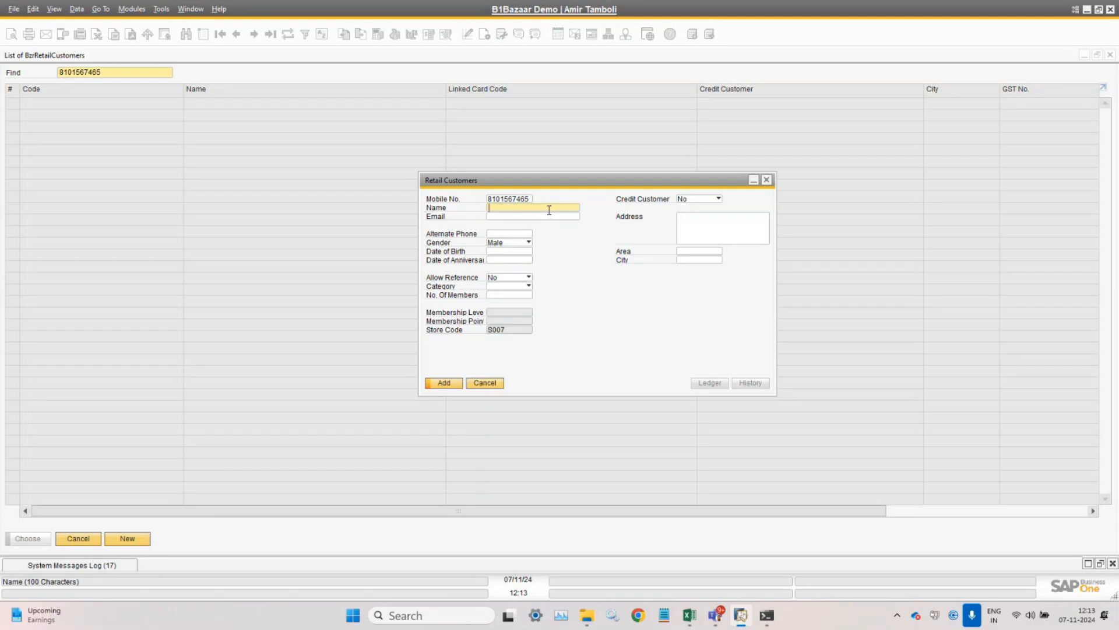
text(TUSHAR)
click(534, 218)
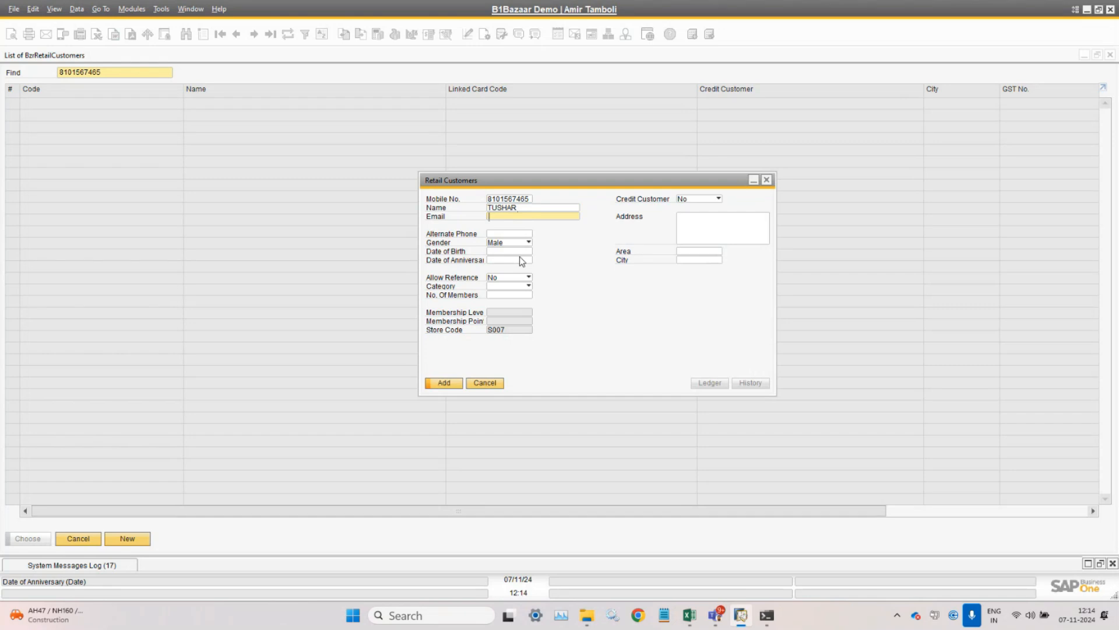
- Set the customer category to Silver and keep Credit Customer at No
click(521, 286)
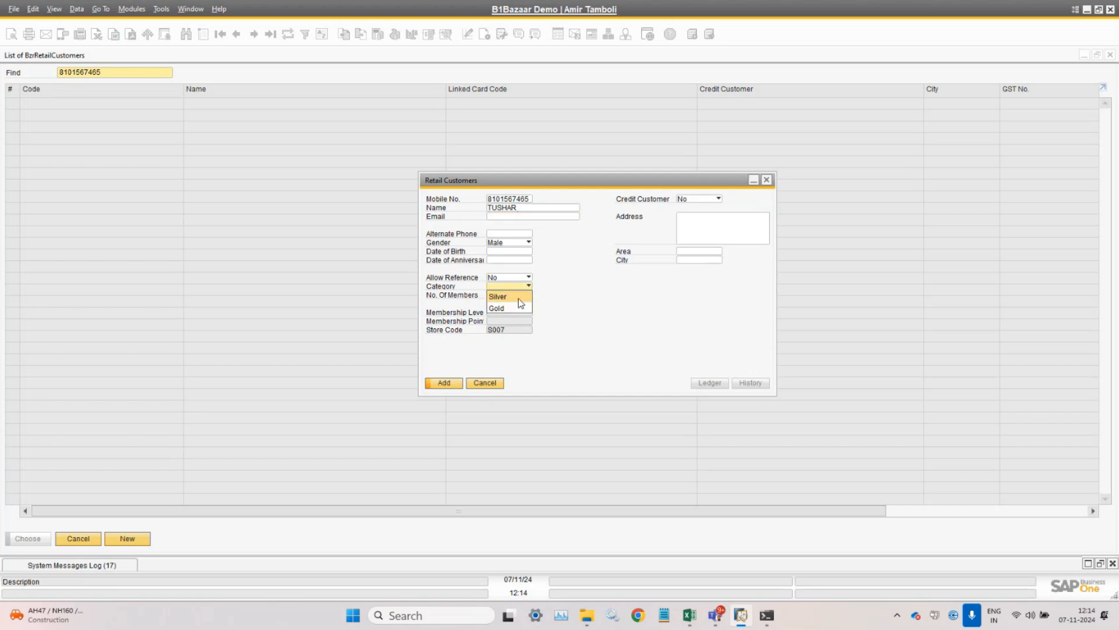
click(519, 297)
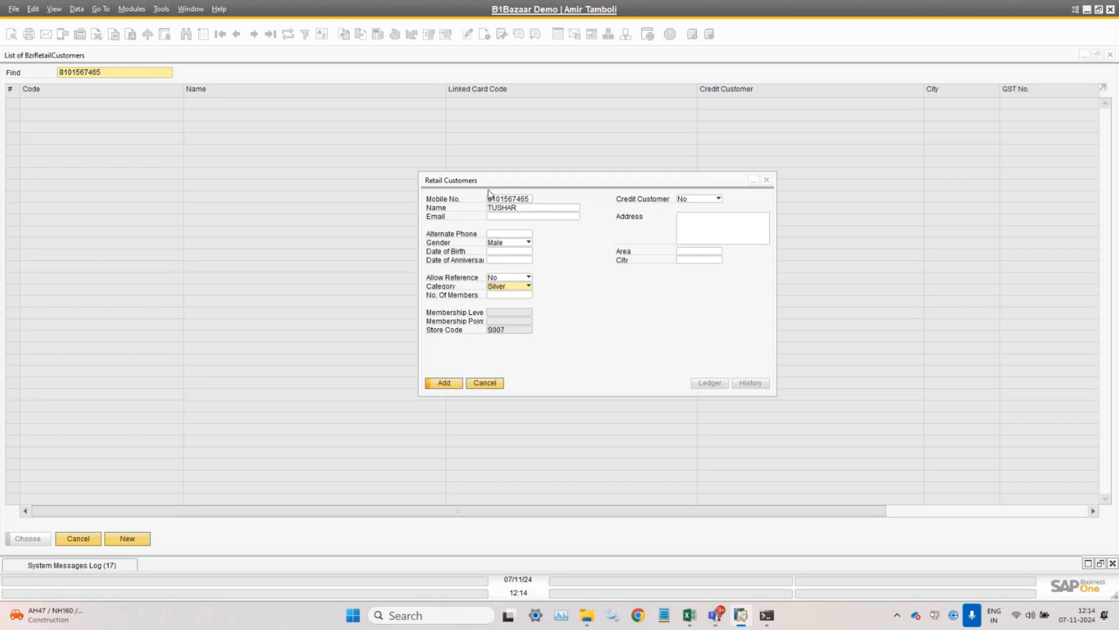
click(518, 201)
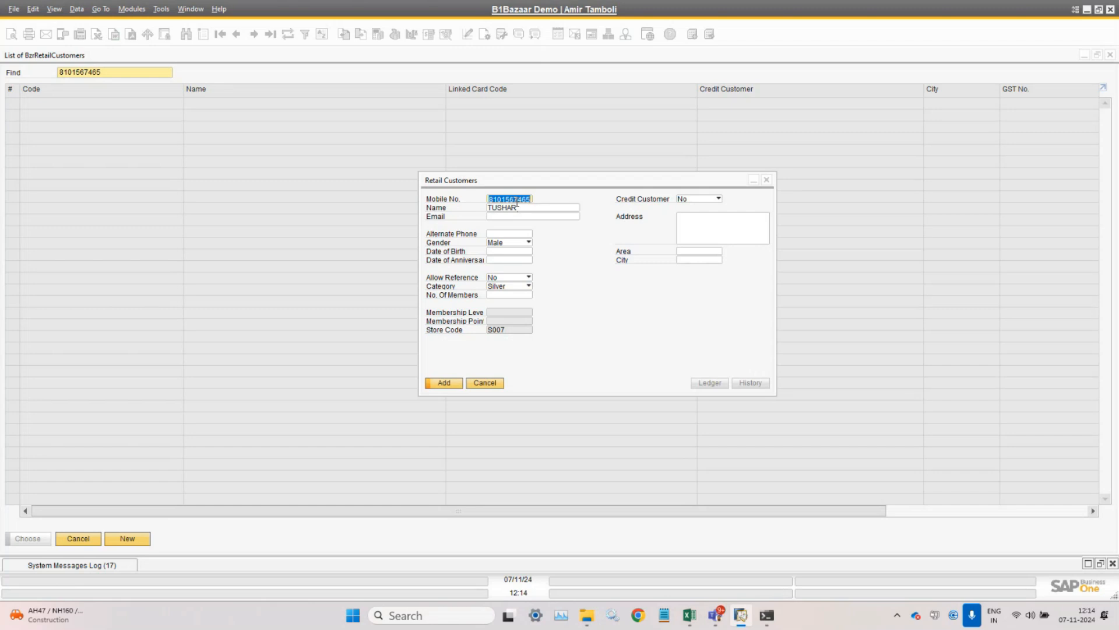
click(521, 208)
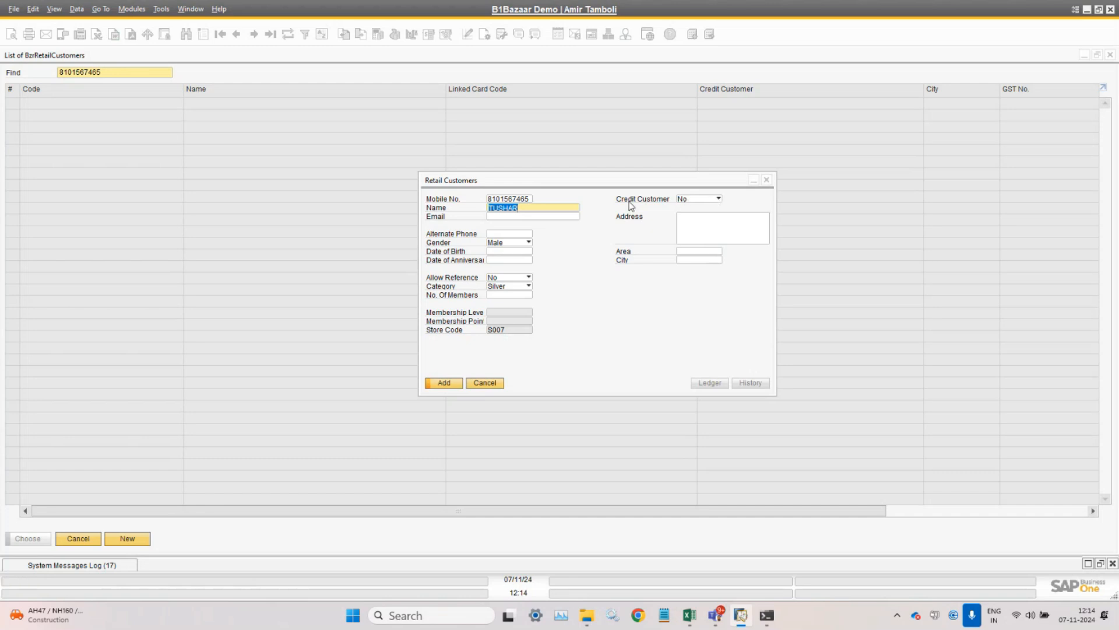
click(707, 201)
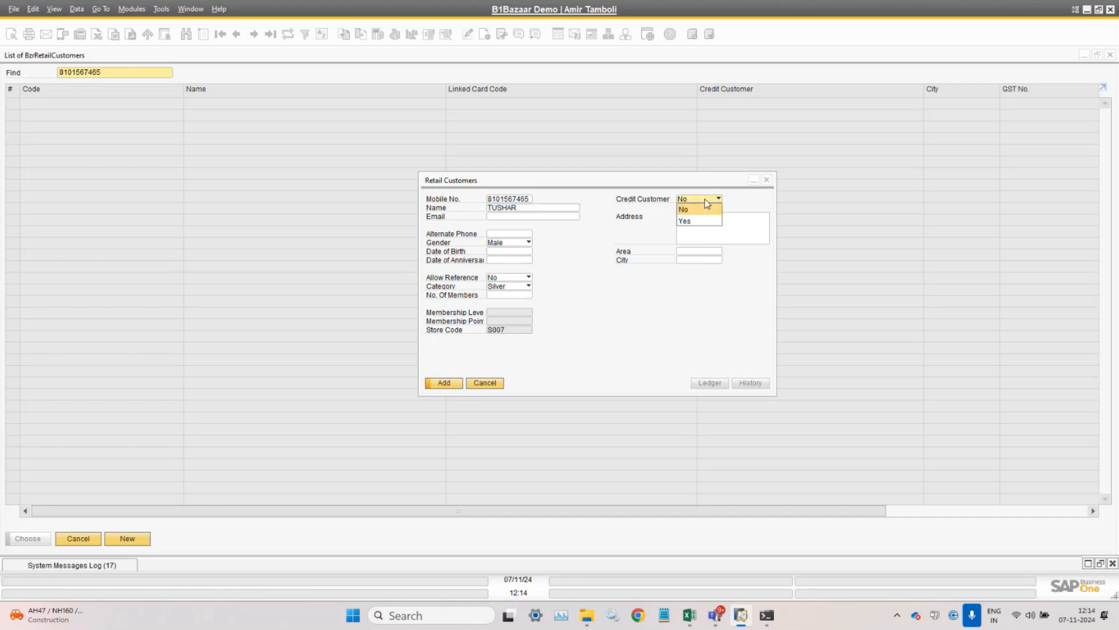
click(706, 201)
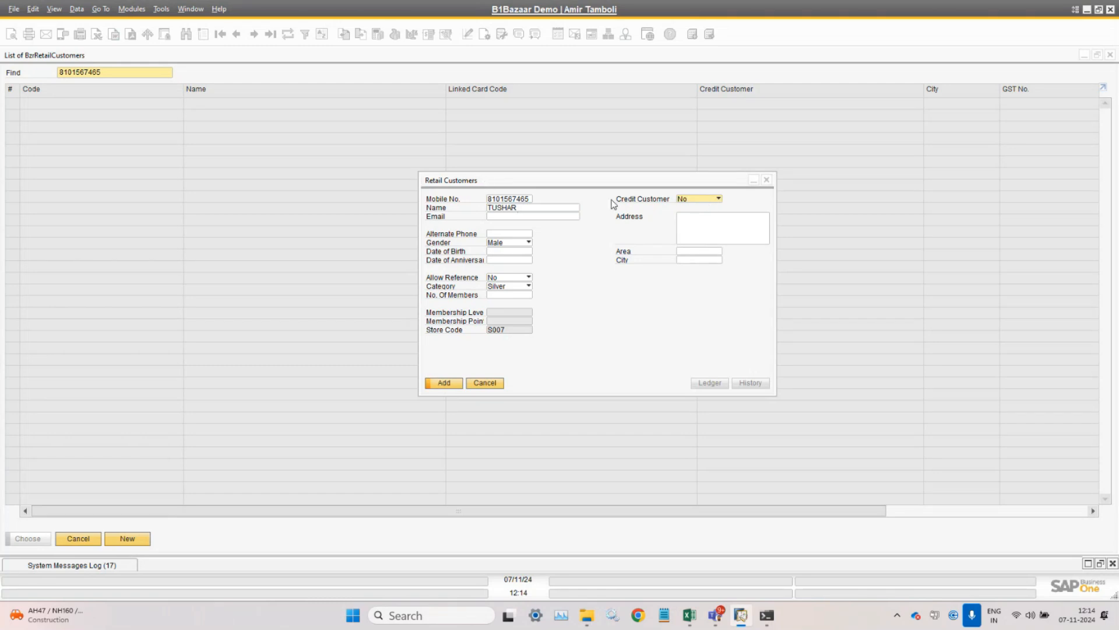
- Add the new retail customer and open their details from the invoice's Mobile No. field
click(694, 205)
click(449, 383)
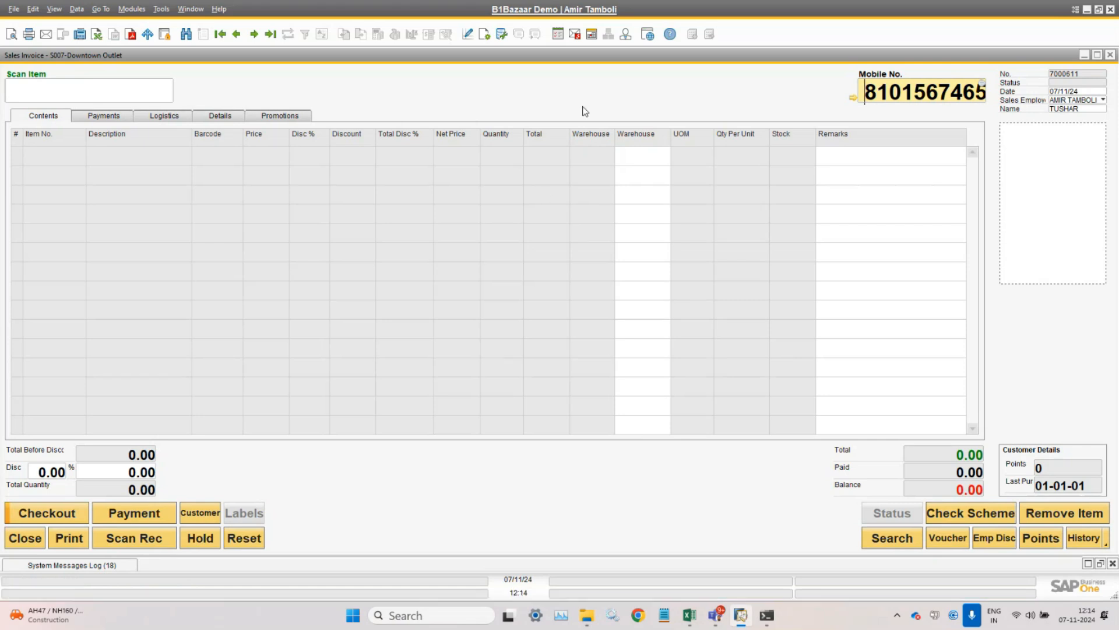
double_click(894, 94)
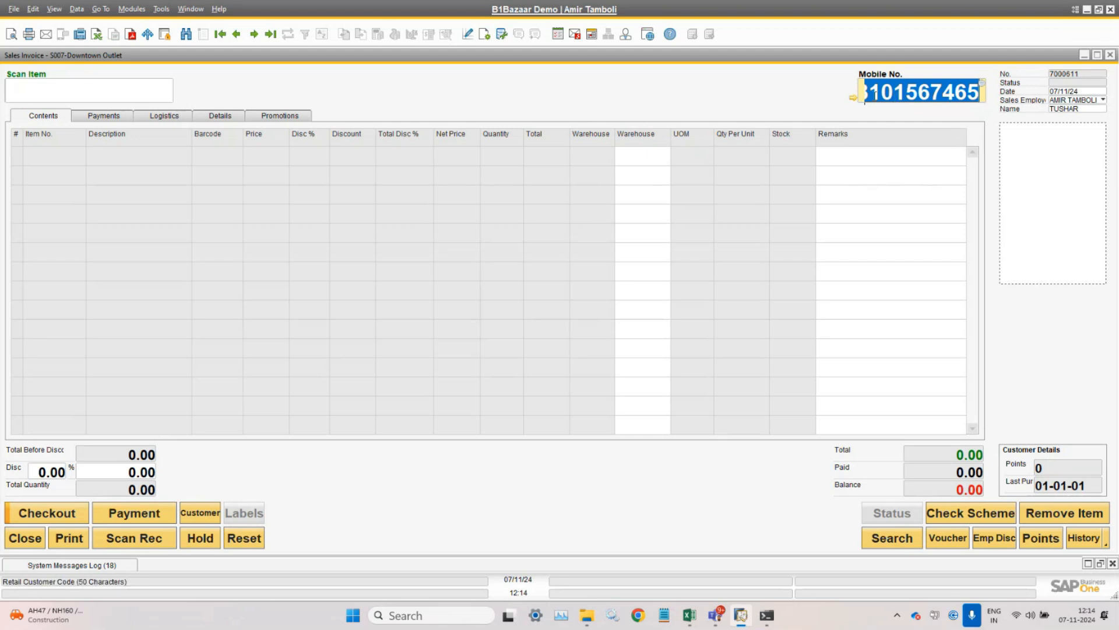
click(854, 99)
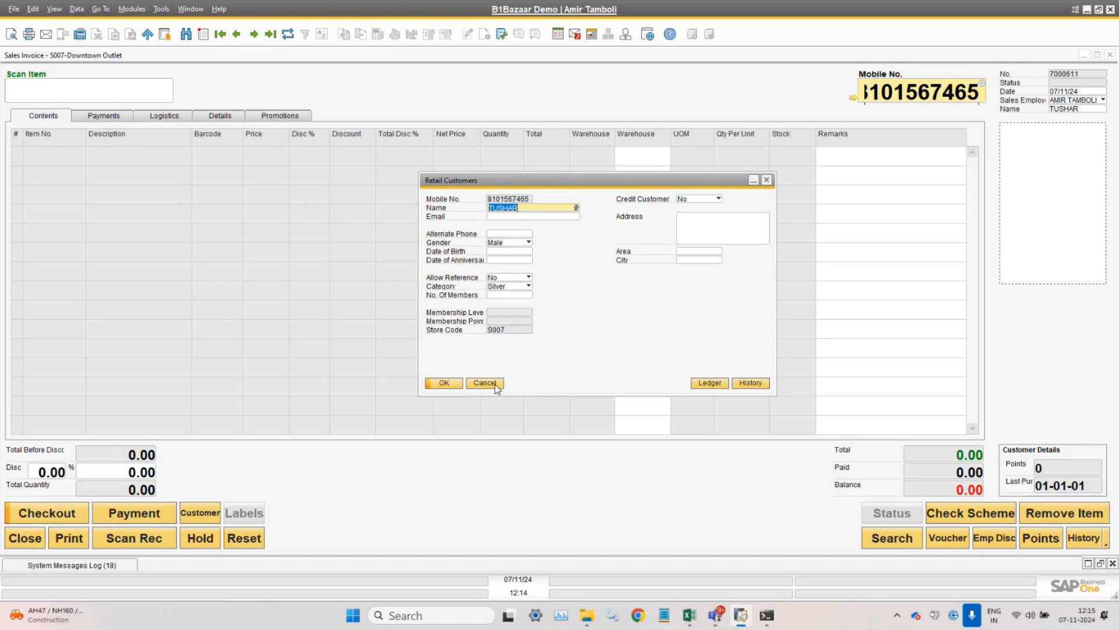
- Confirm the customer's Detailed sales history is empty, then close both dialogs
click(764, 386)
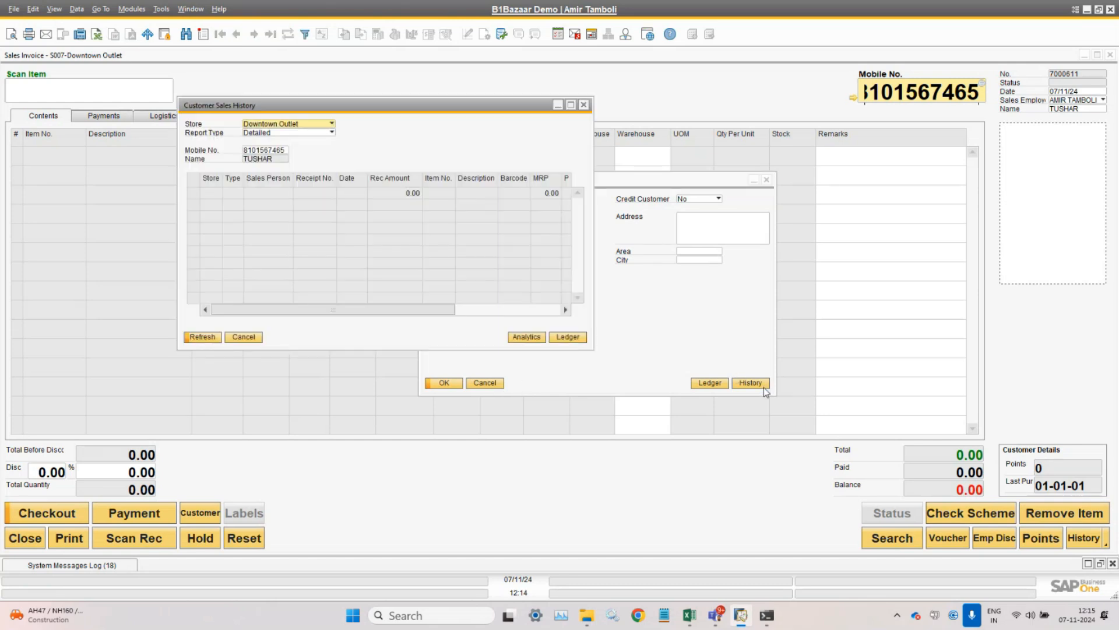
drag(400, 107, 775, 282)
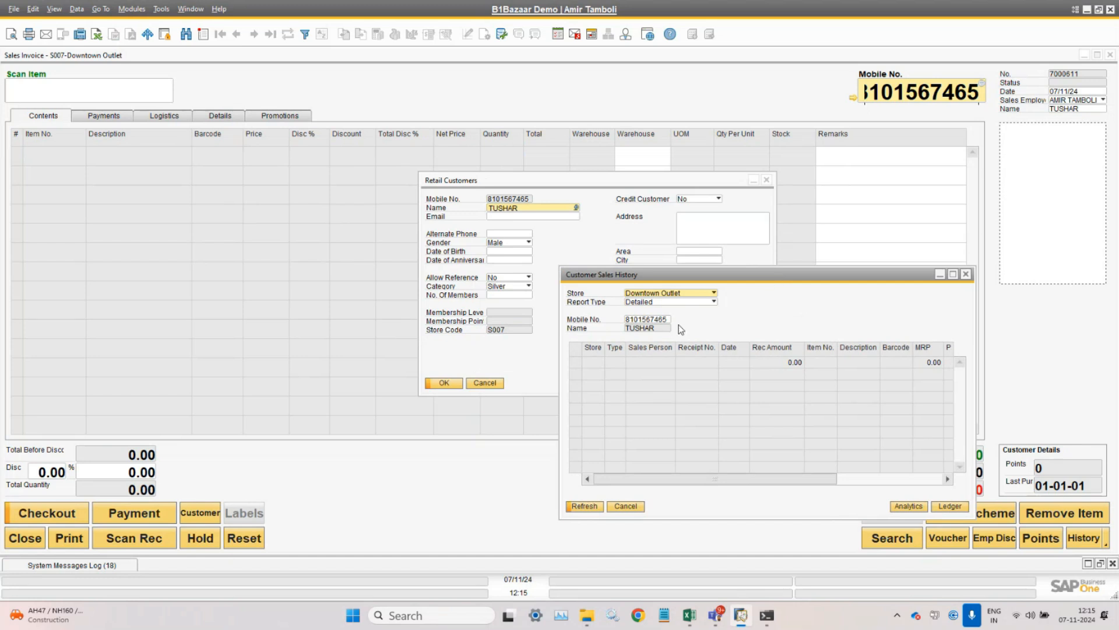
double_click(648, 320)
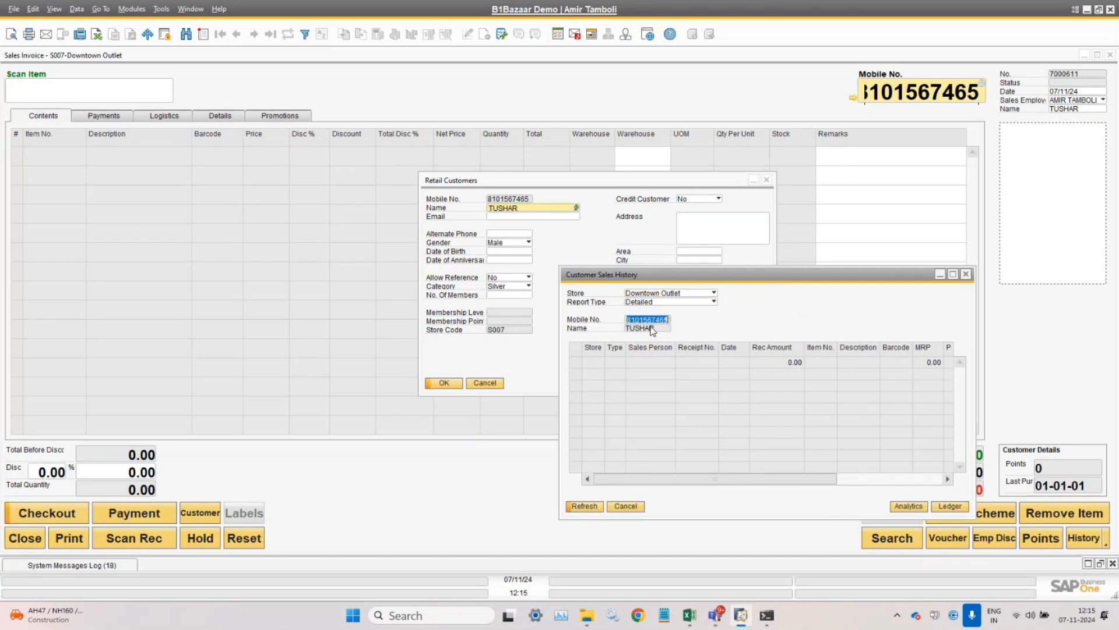
click(695, 303)
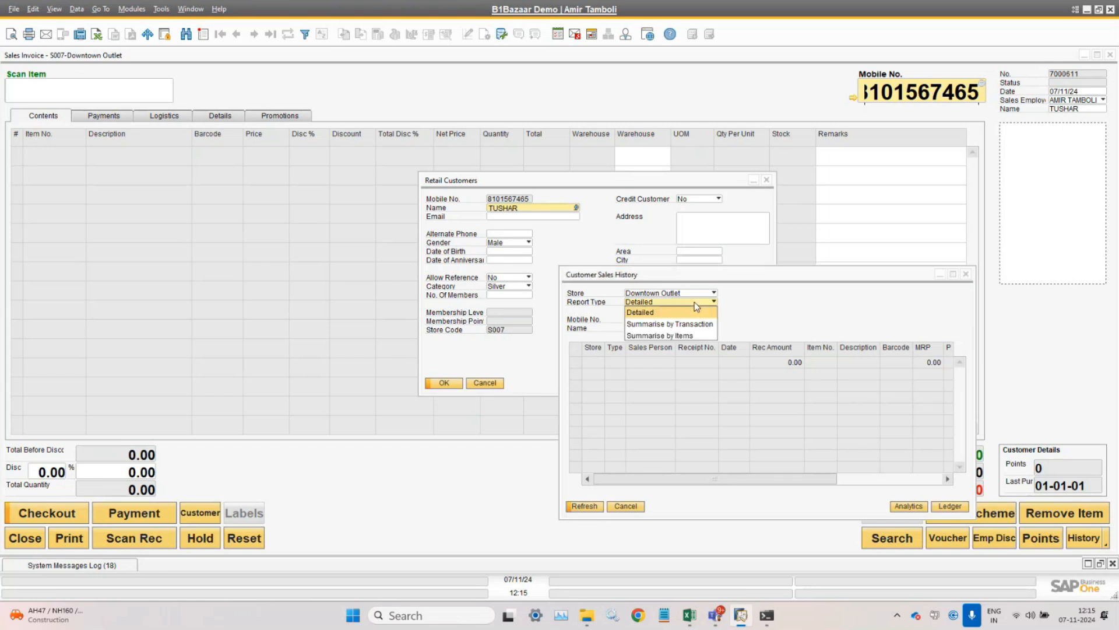
click(778, 305)
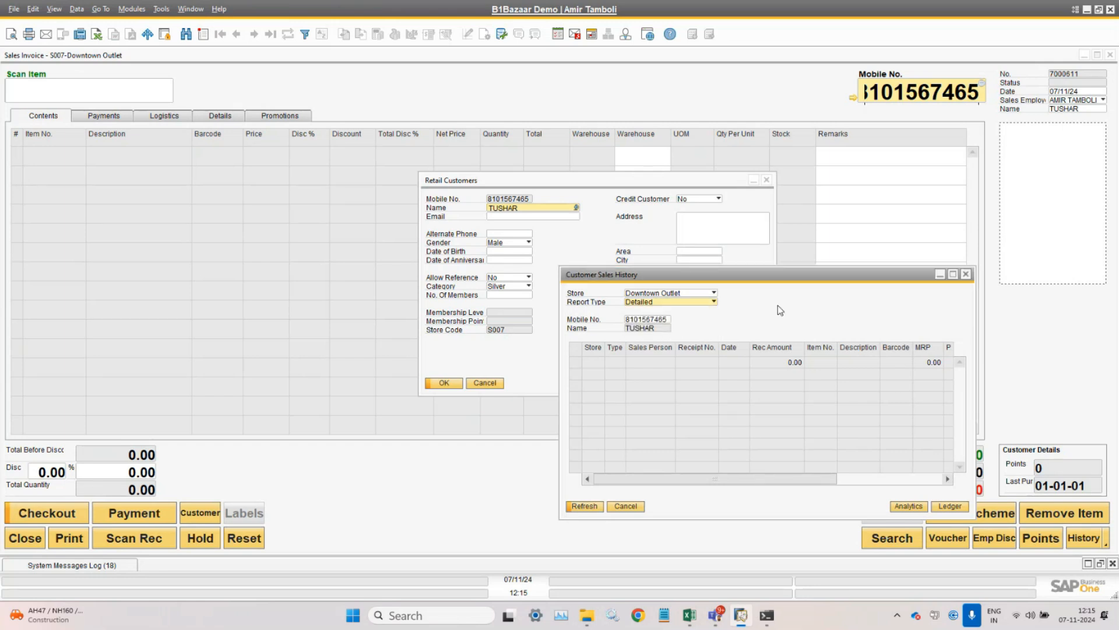
click(627, 505)
click(484, 382)
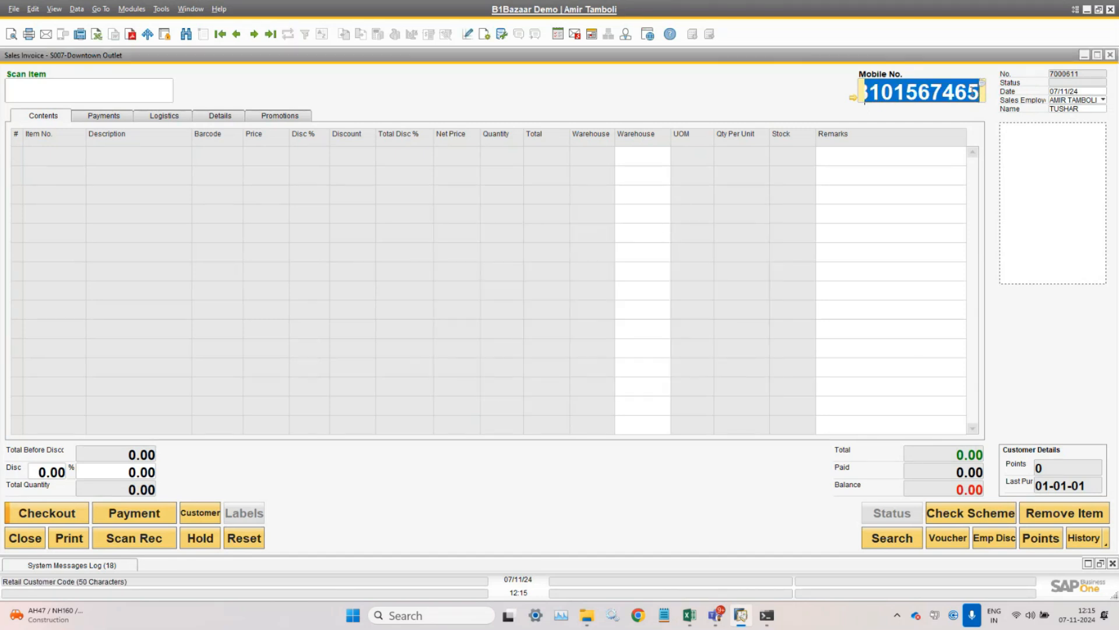
click(111, 96)
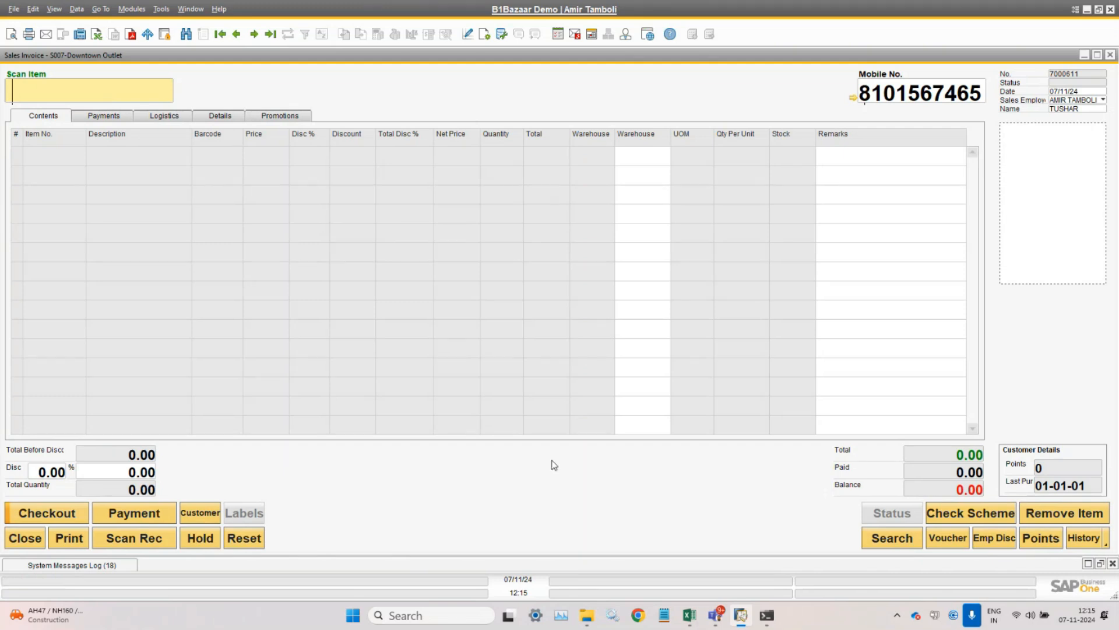
- Bring up the Webinar B1Bazaar Excel workbook to copy barcode B0000019, then return to SAP
mouse_move(695, 623)
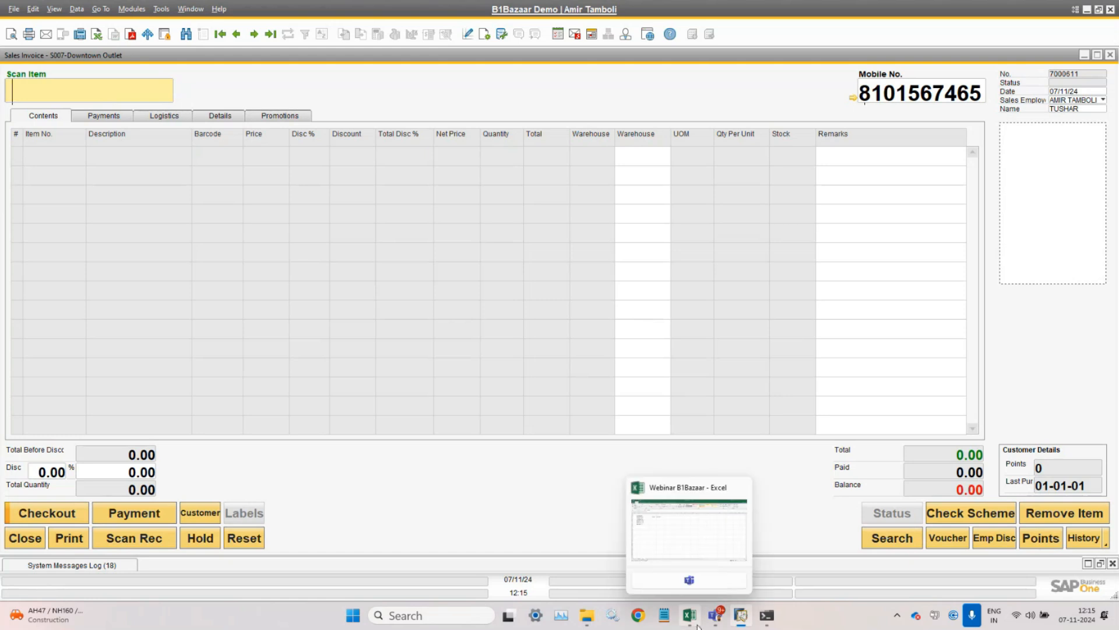
click(692, 536)
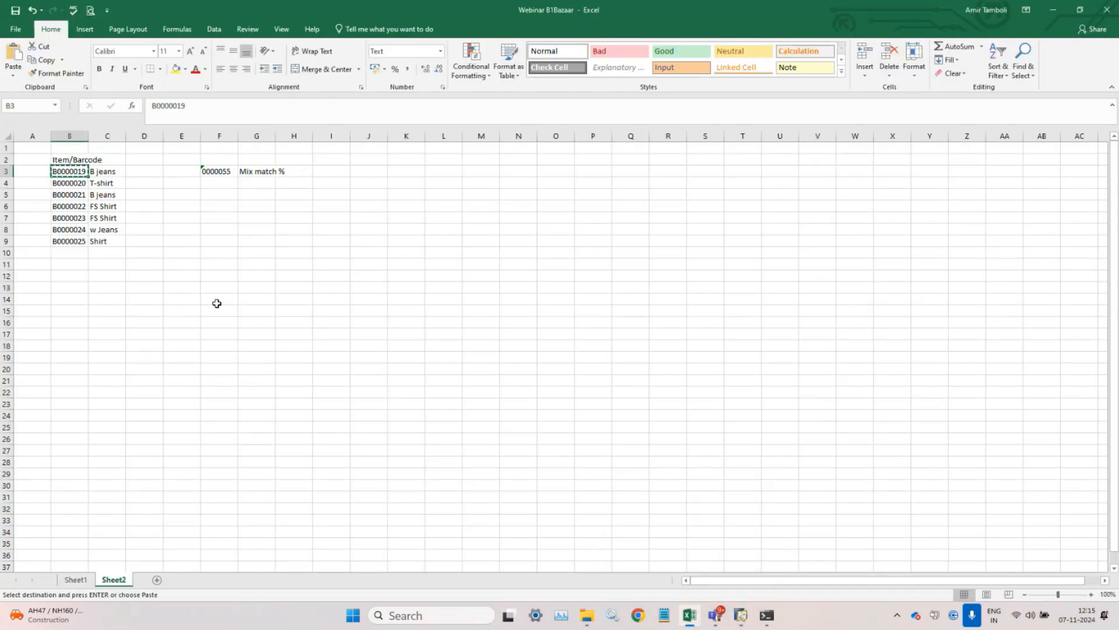
key(alt+Tab)
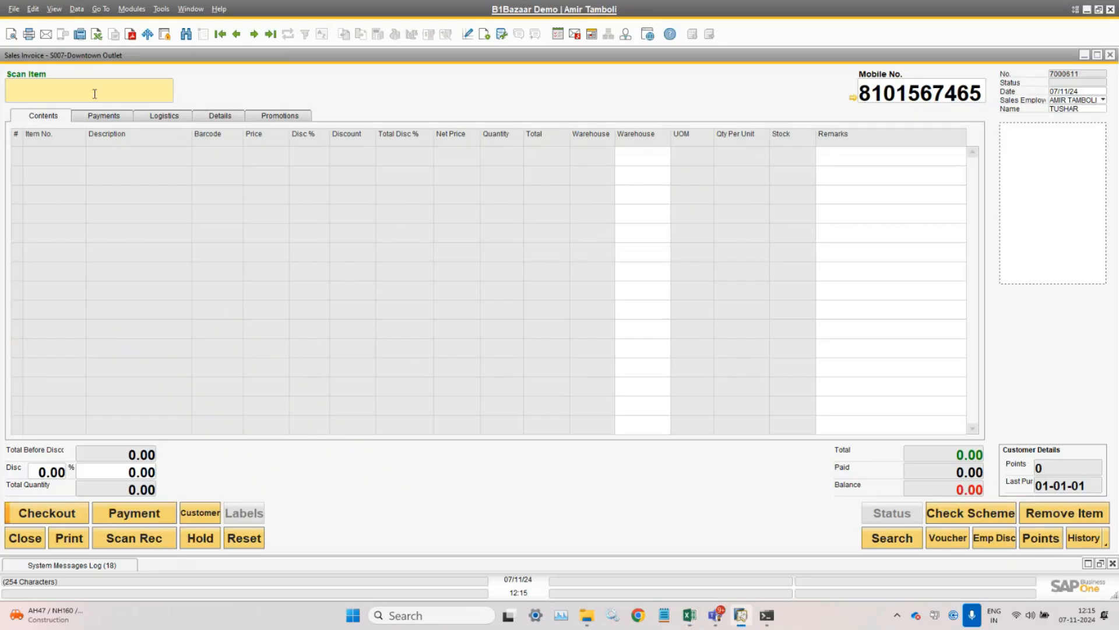
- Scan barcode B0000019 to add Boys Pepe Denim Pant at 799.00, making the total 839.00
text(B0000019)
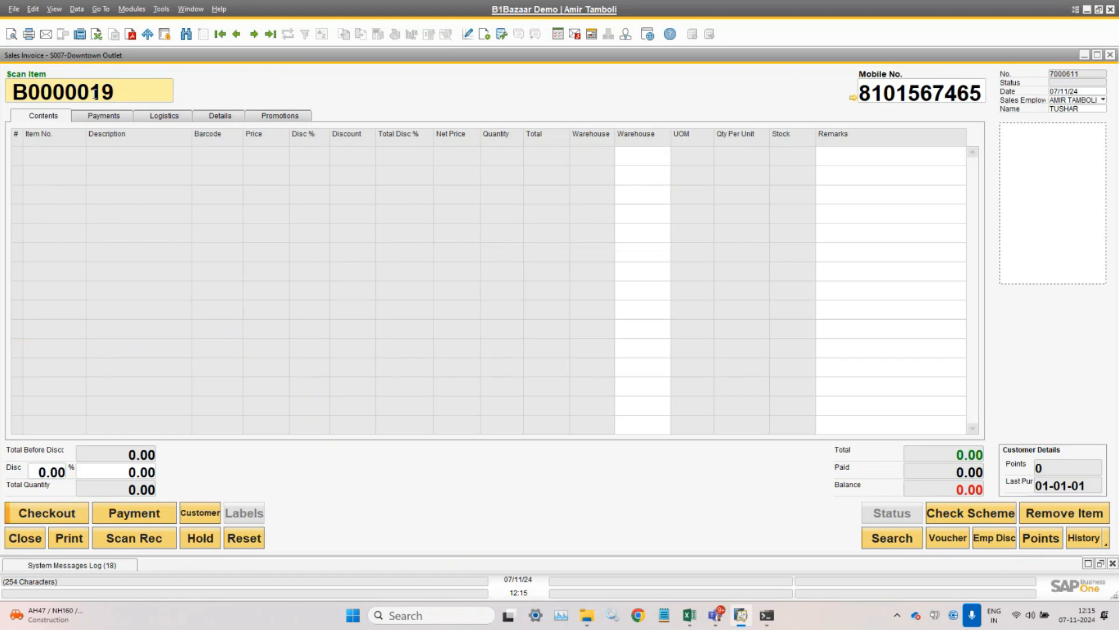
key(Return)
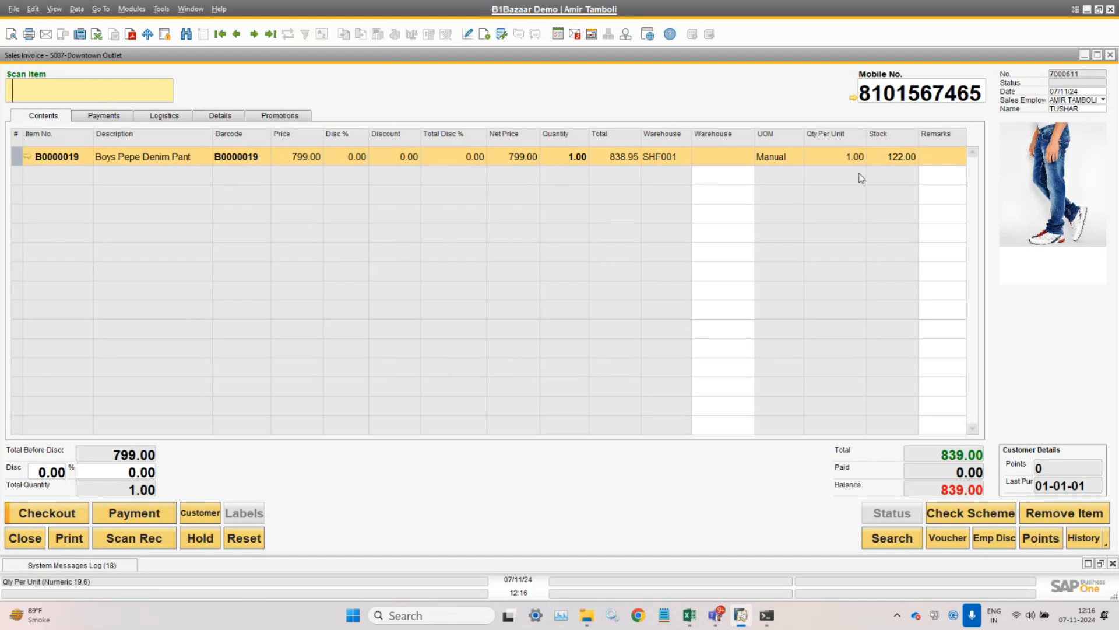
- Review the Sales and Pricing & Discounts tabs of POS Settings, then update and close them
click(131, 9)
mouse_move(173, 78)
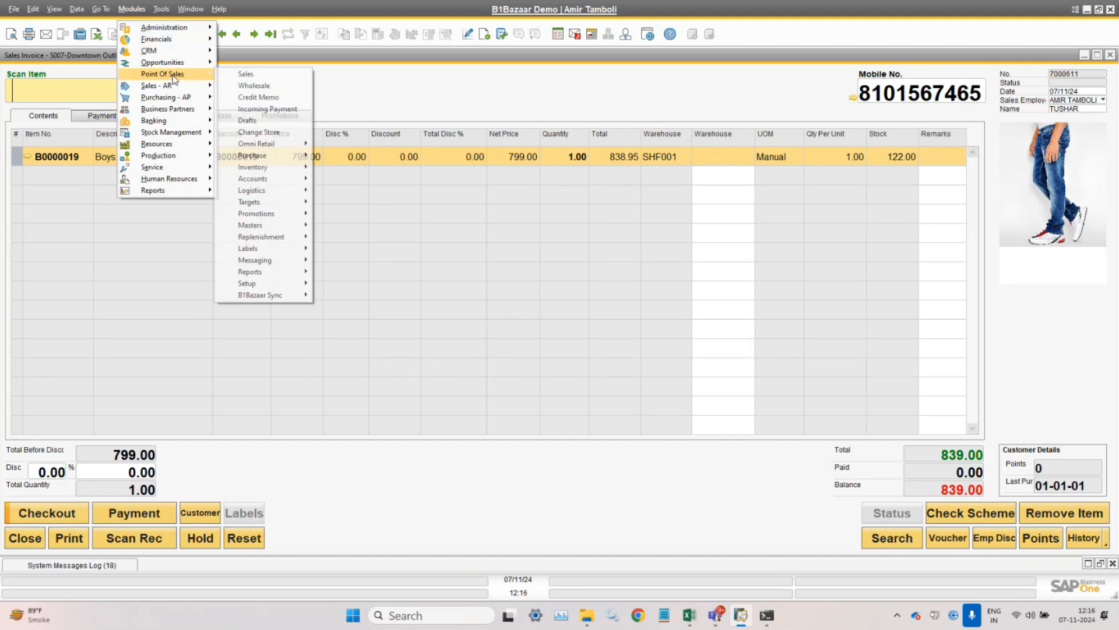
mouse_move(280, 286)
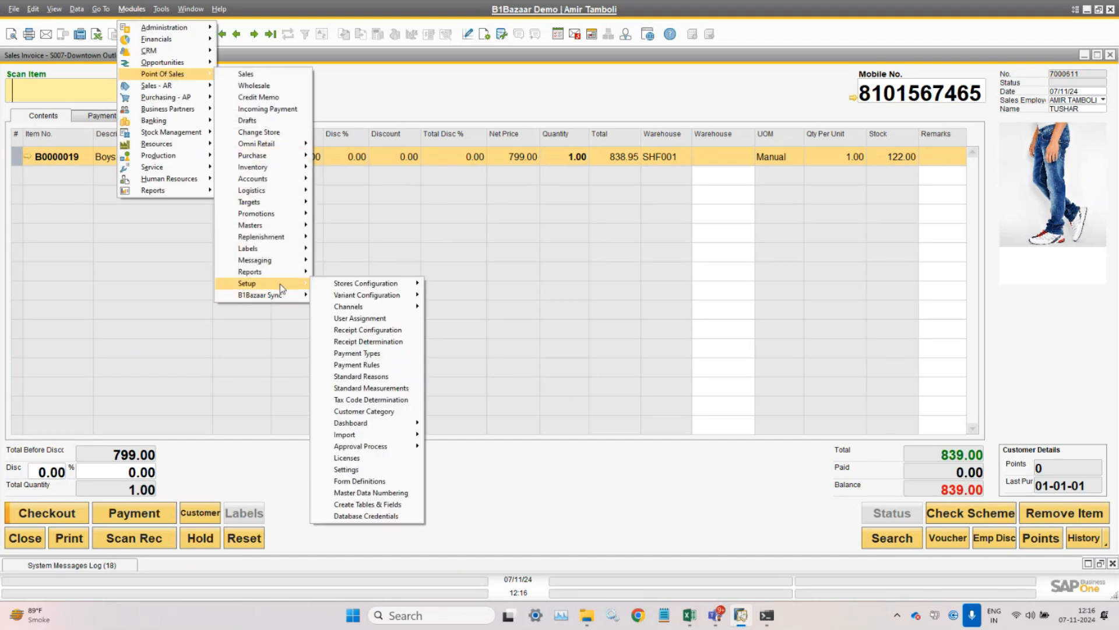
mouse_move(327, 291)
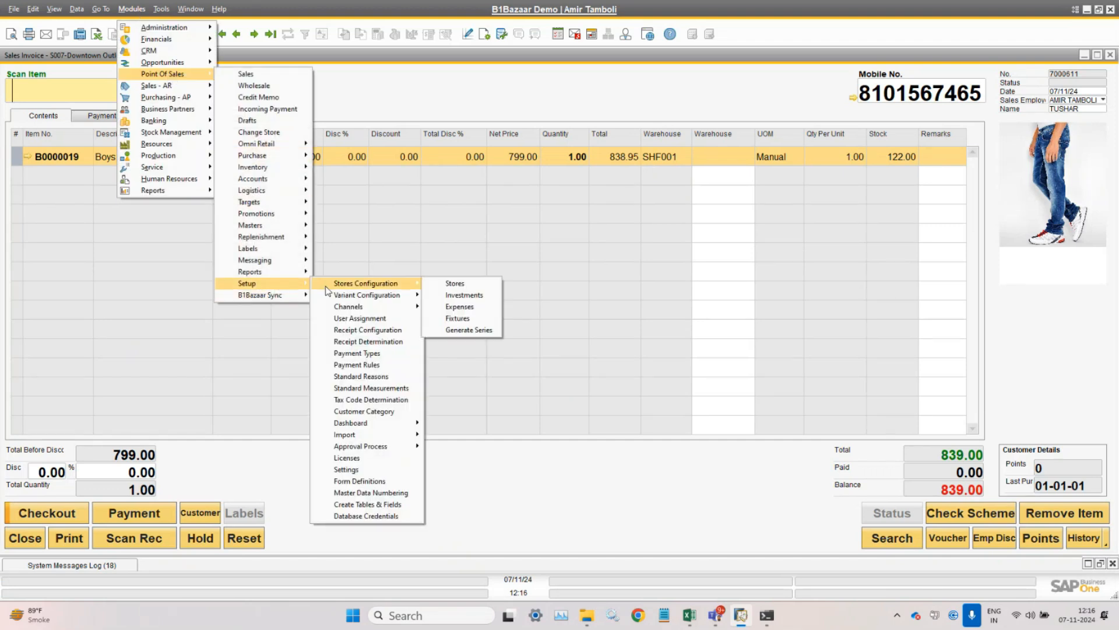
click(346, 469)
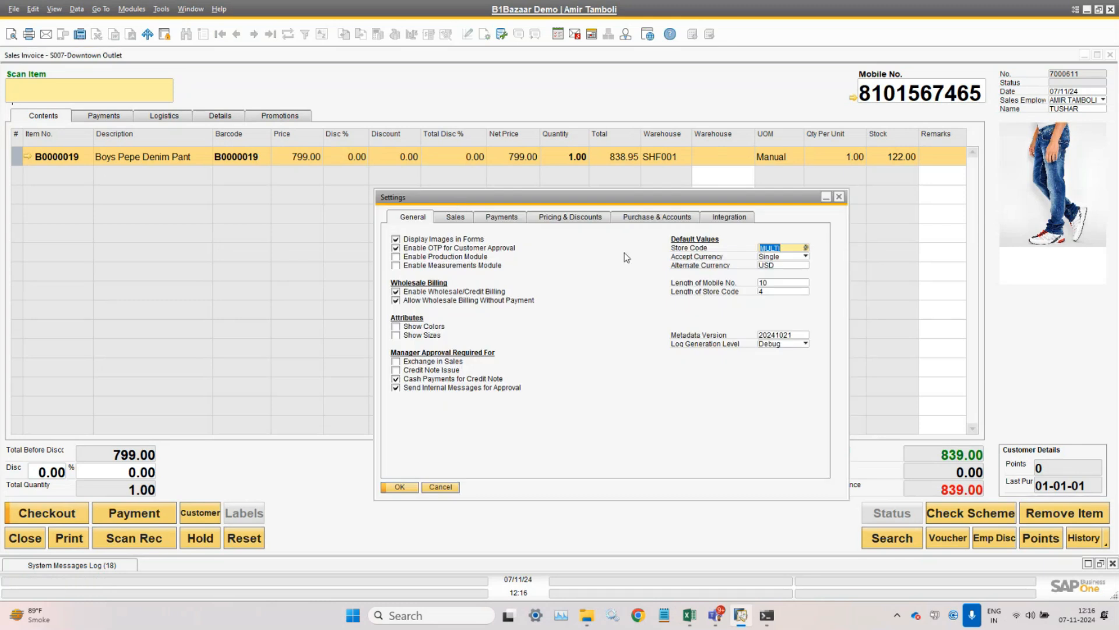
click(455, 218)
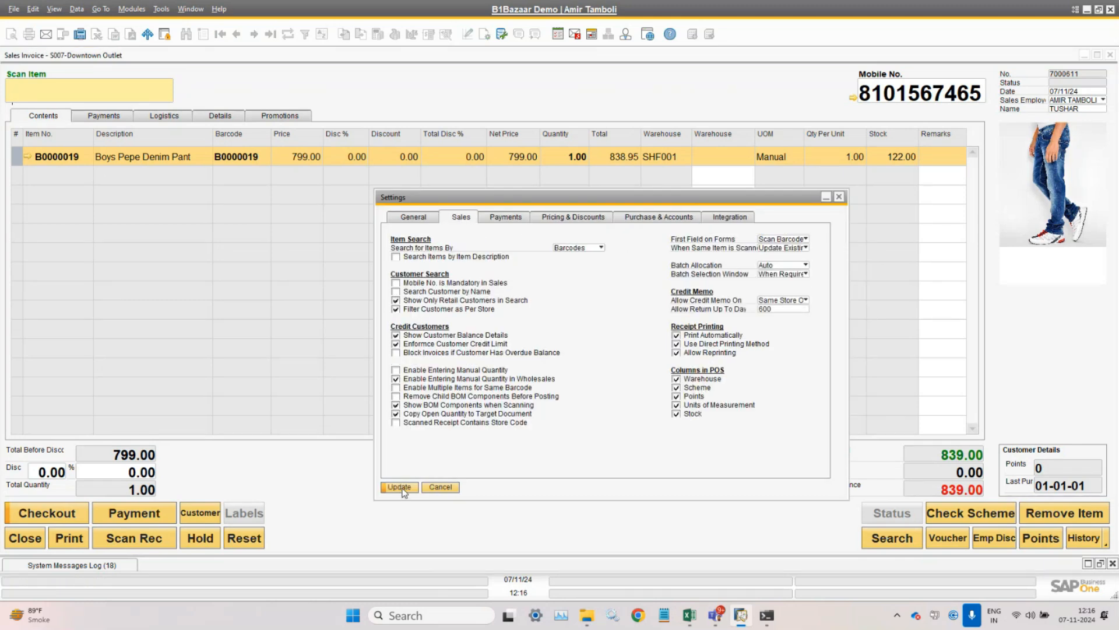
click(563, 217)
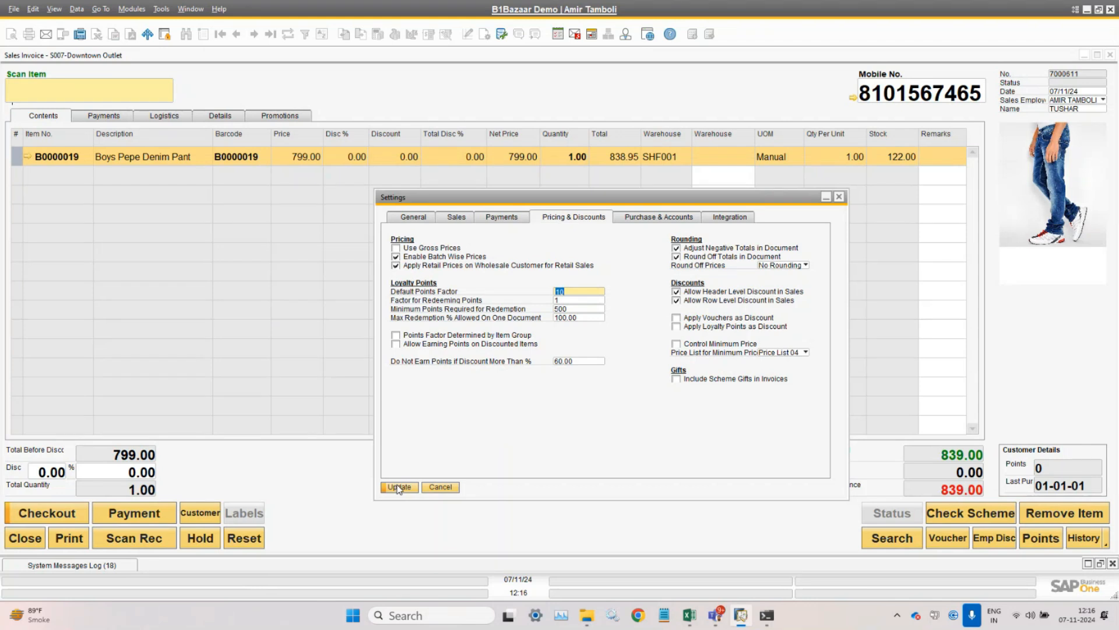
click(412, 488)
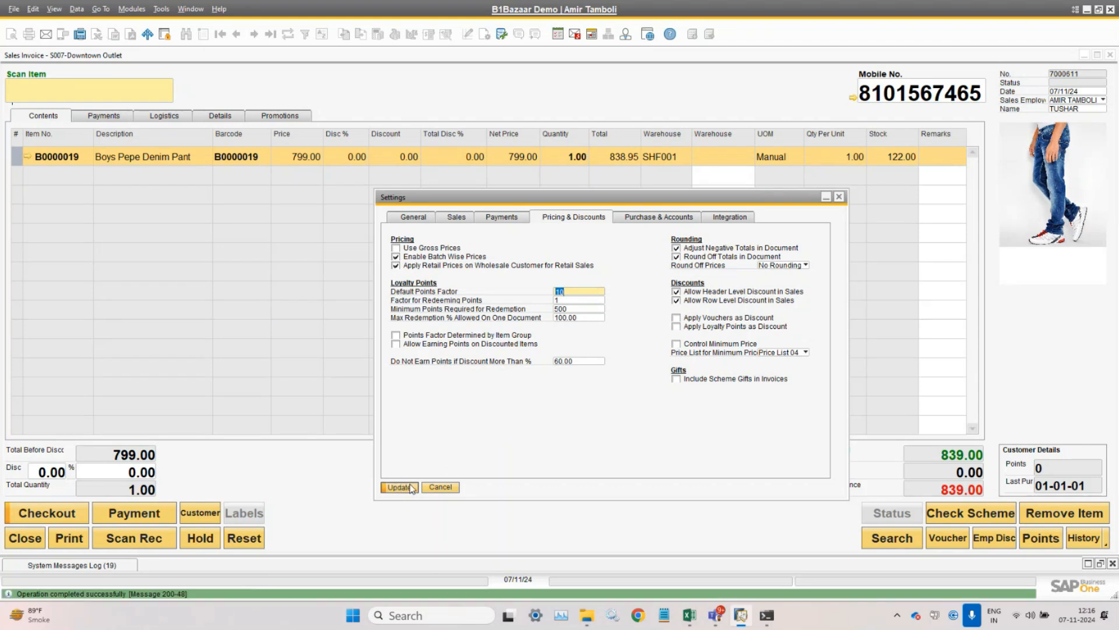
click(399, 487)
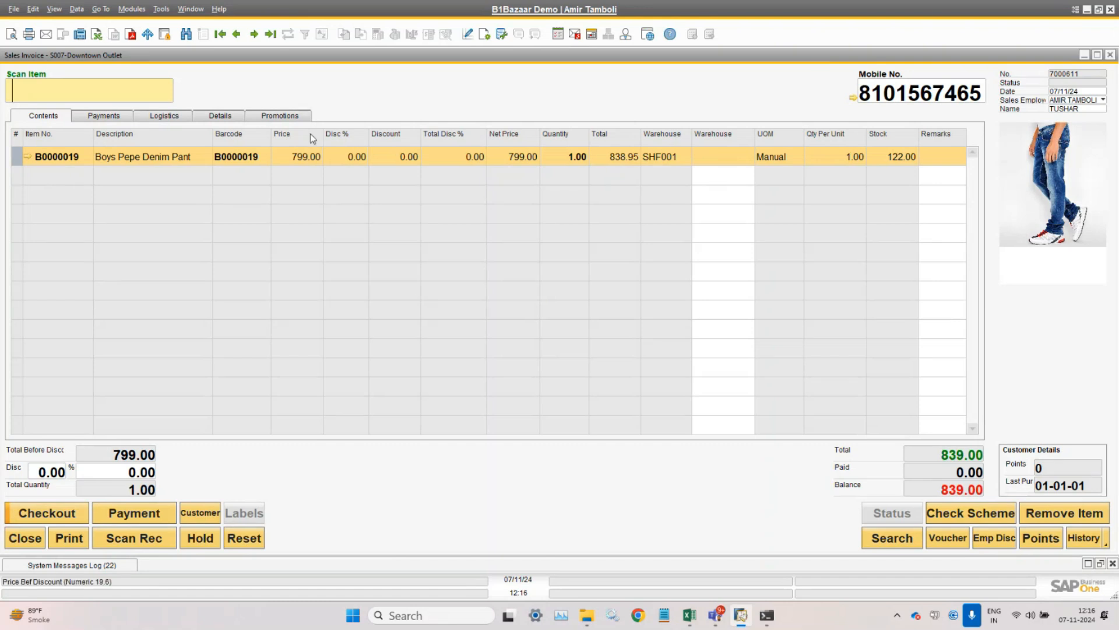
- Copy the customer's mobile number and close the current sales invoice
double_click(920, 94)
right_click(920, 99)
click(977, 123)
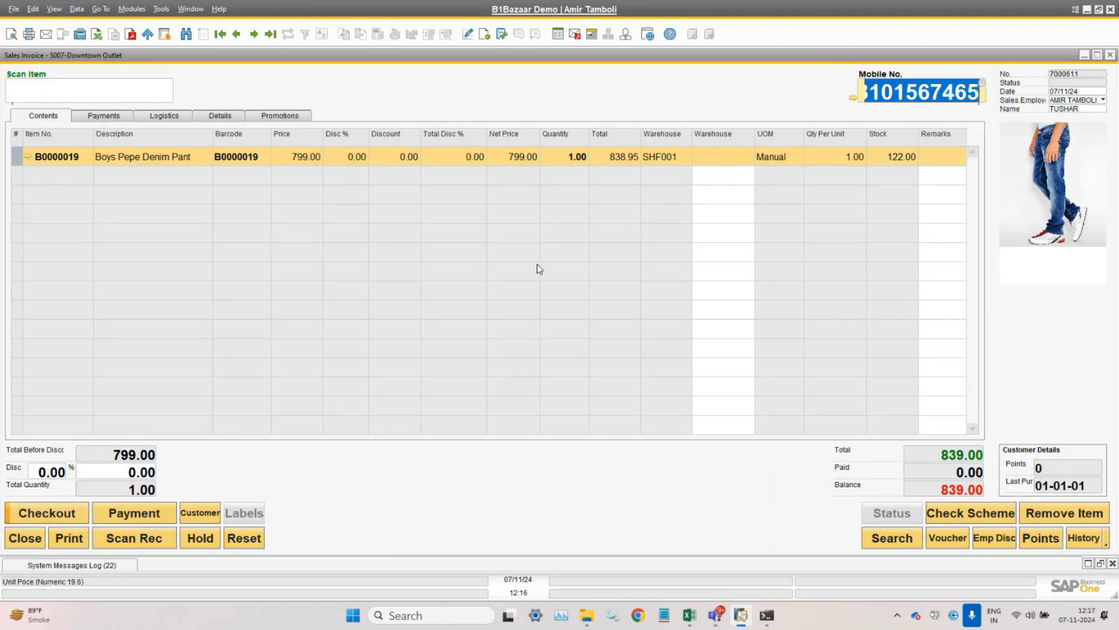
click(28, 542)
- Start a new POS sales invoice and paste the mobile number to load the customer's details
click(129, 9)
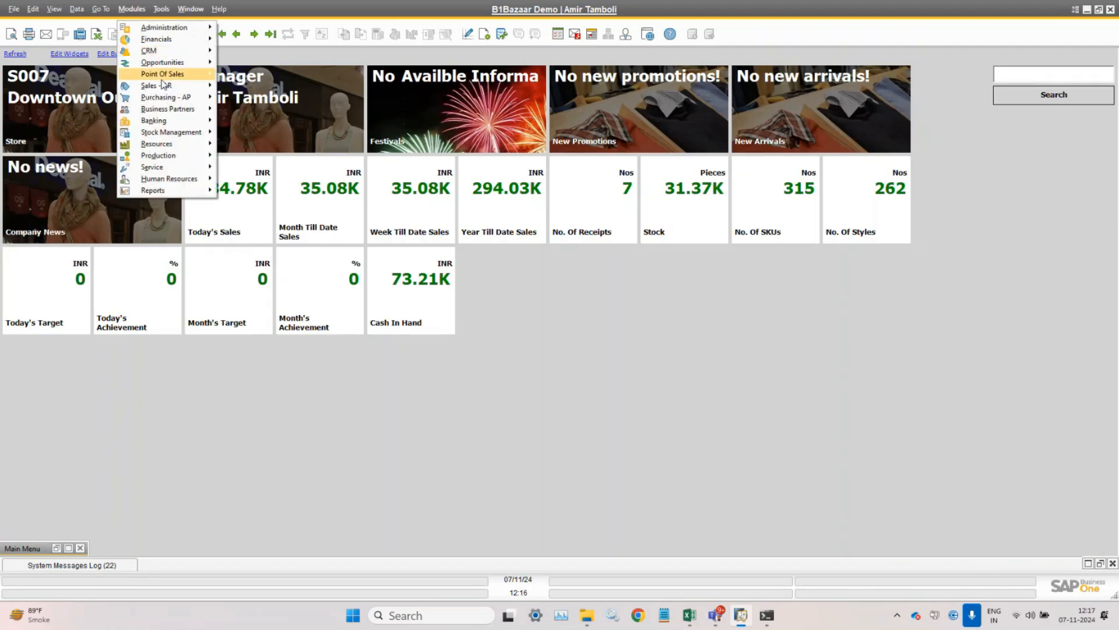
mouse_move(162, 74)
click(263, 72)
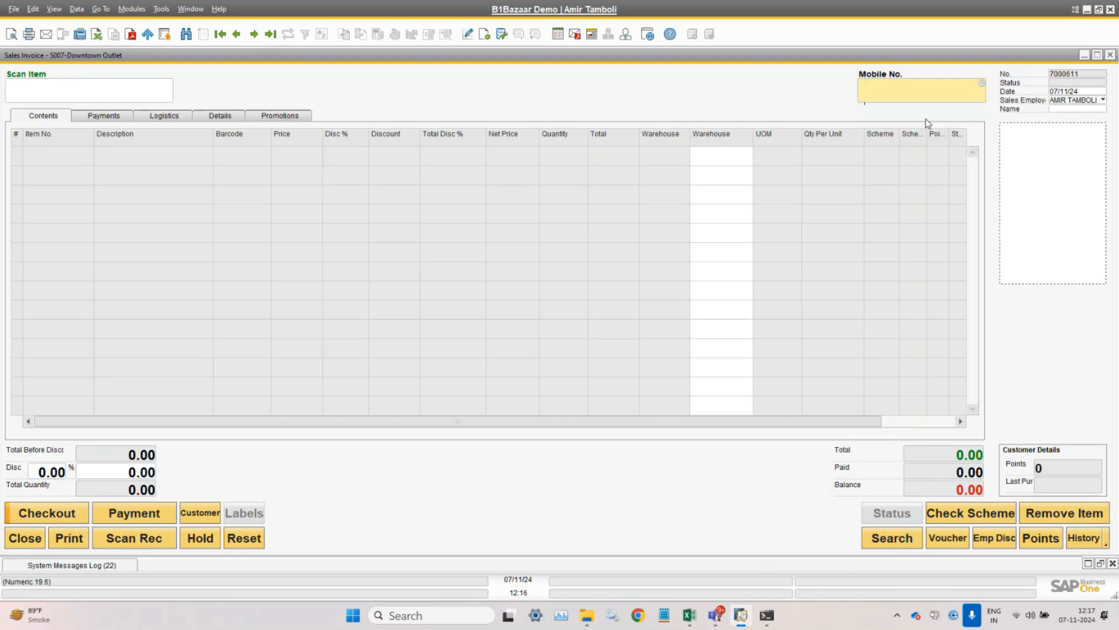
right_click(916, 97)
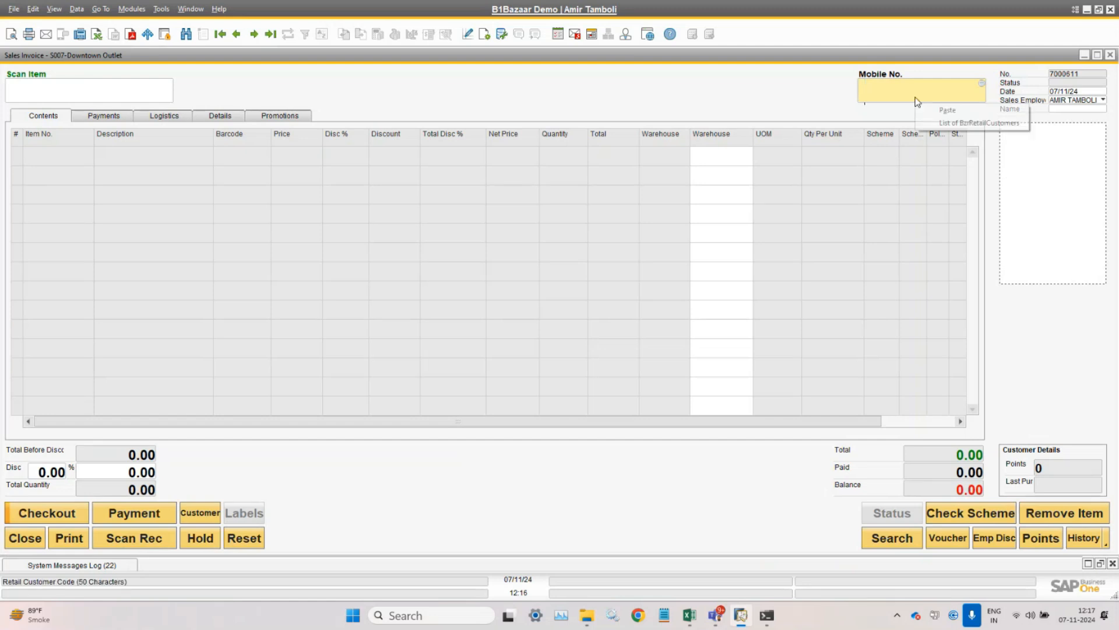
click(941, 110)
key(Tab)
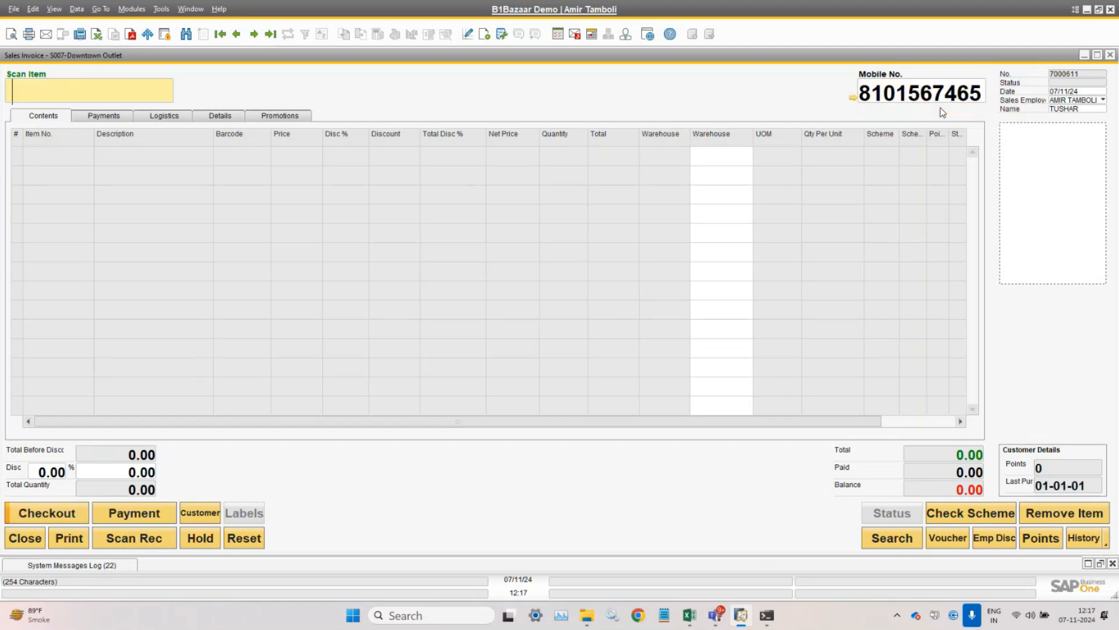
- Check the pasted mobile number, then place the cursor in the Scan Item field
double_click(968, 92)
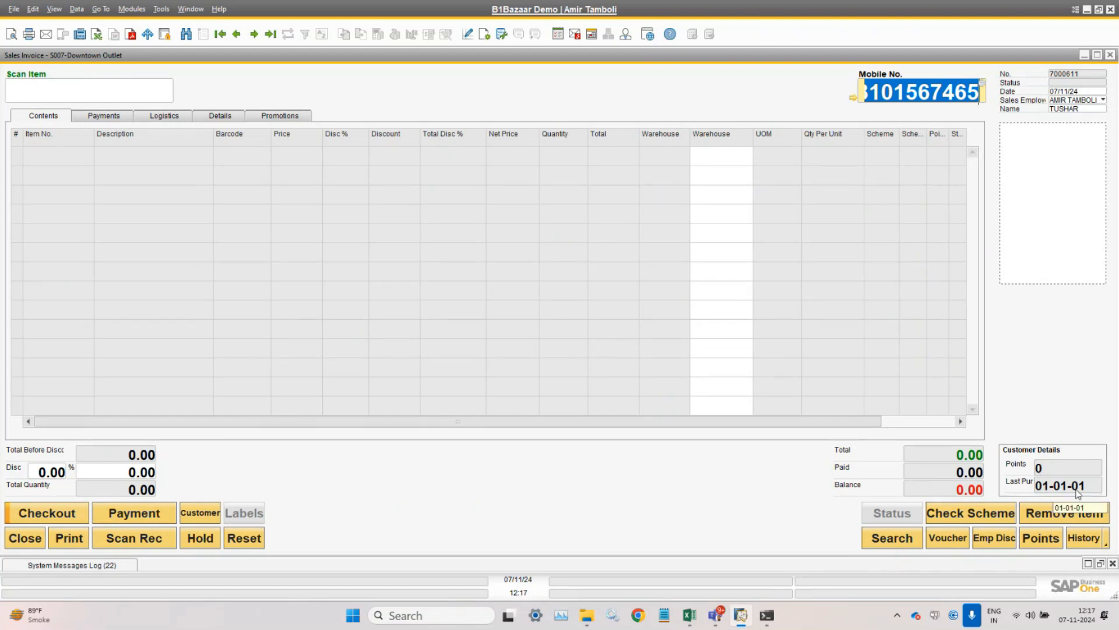
click(907, 96)
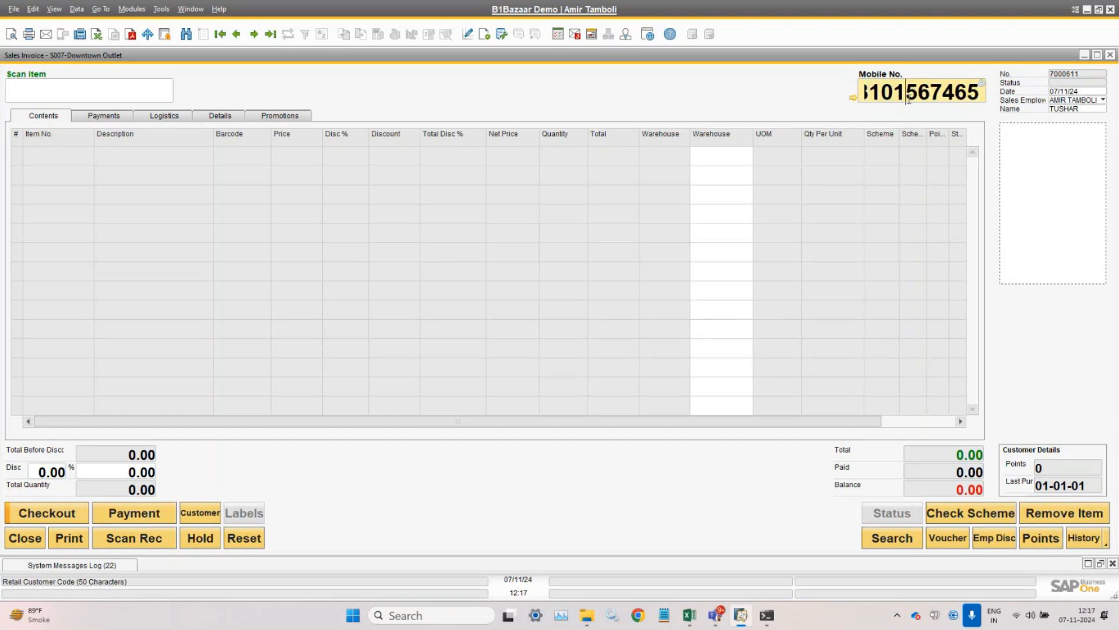
double_click(909, 98)
click(909, 99)
click(168, 93)
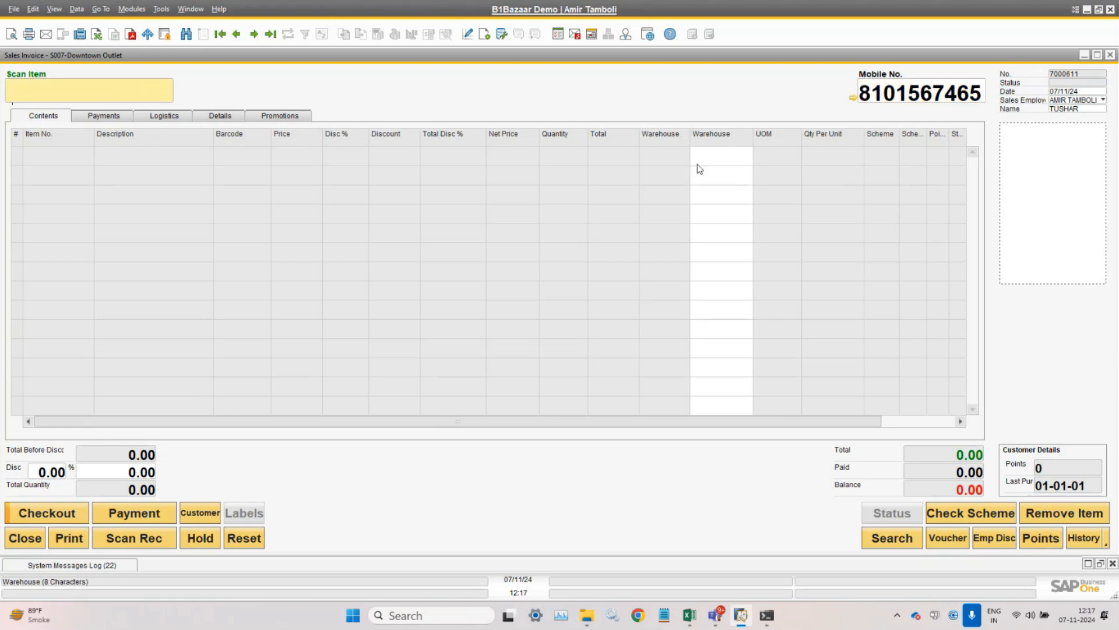
- Fit the grid column widths and scan B0000019 from Excel, adding the denim pant with scheme 0000055 and 79 points
click(53, 9)
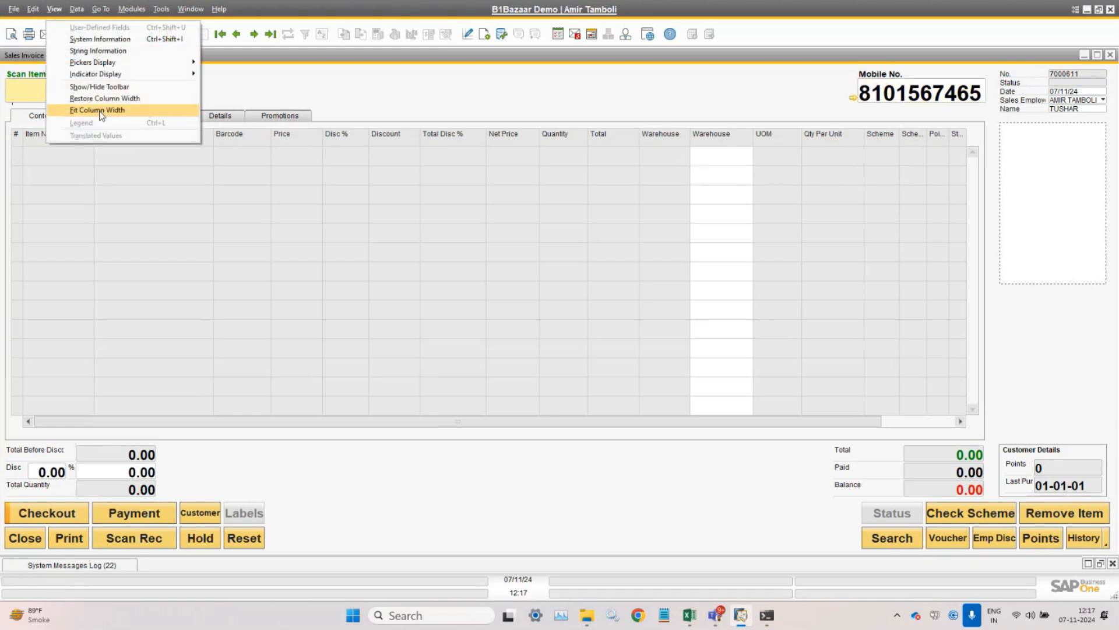
click(87, 111)
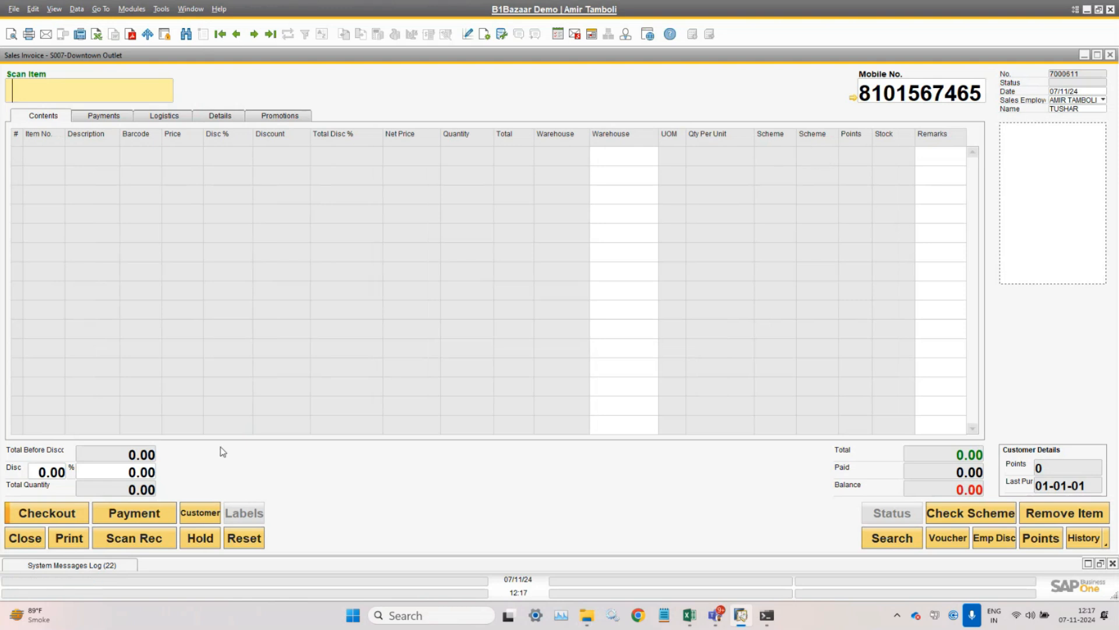
mouse_move(699, 626)
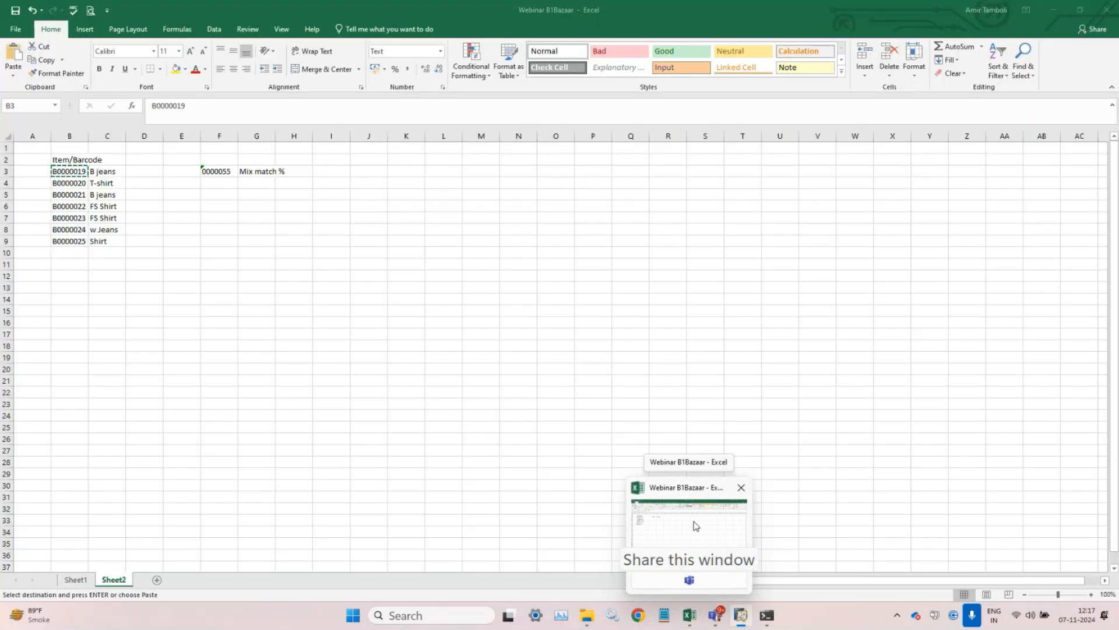
click(694, 522)
key(alt+Tab)
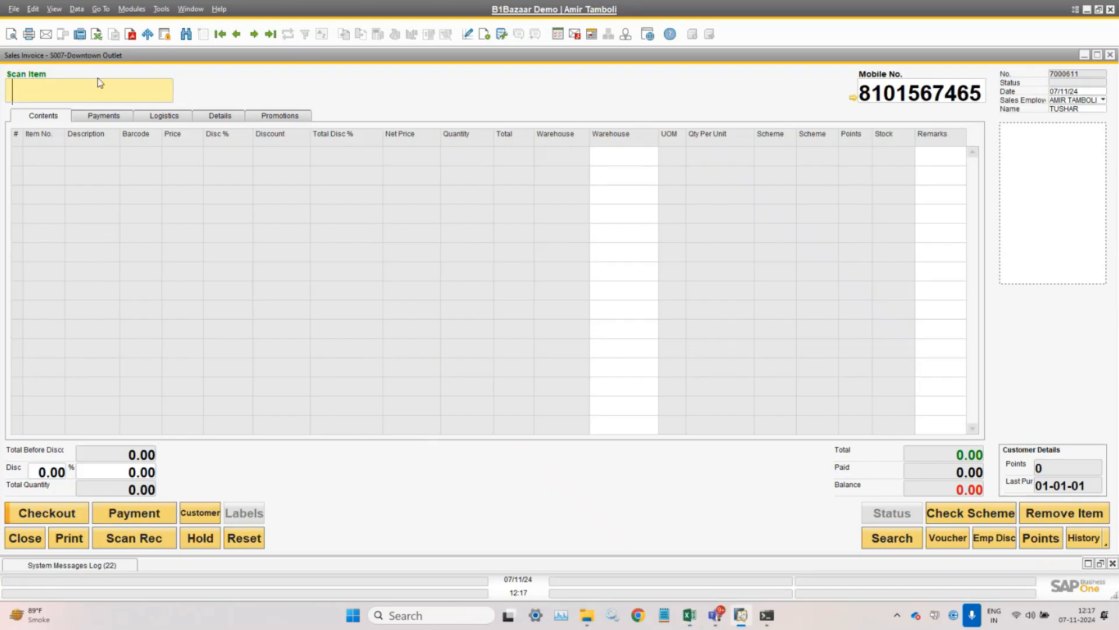
text(B0000019)
key(Return)
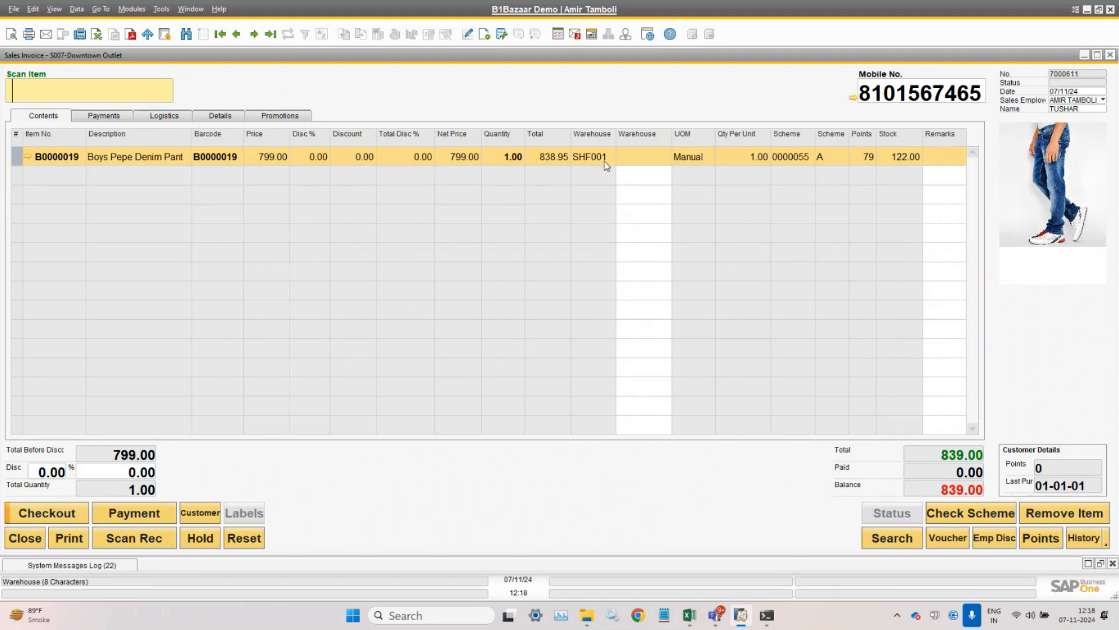
- Glance at Logistics, then return to Contents showing the denim pant at 799.00 with 122.00 in stock
click(165, 116)
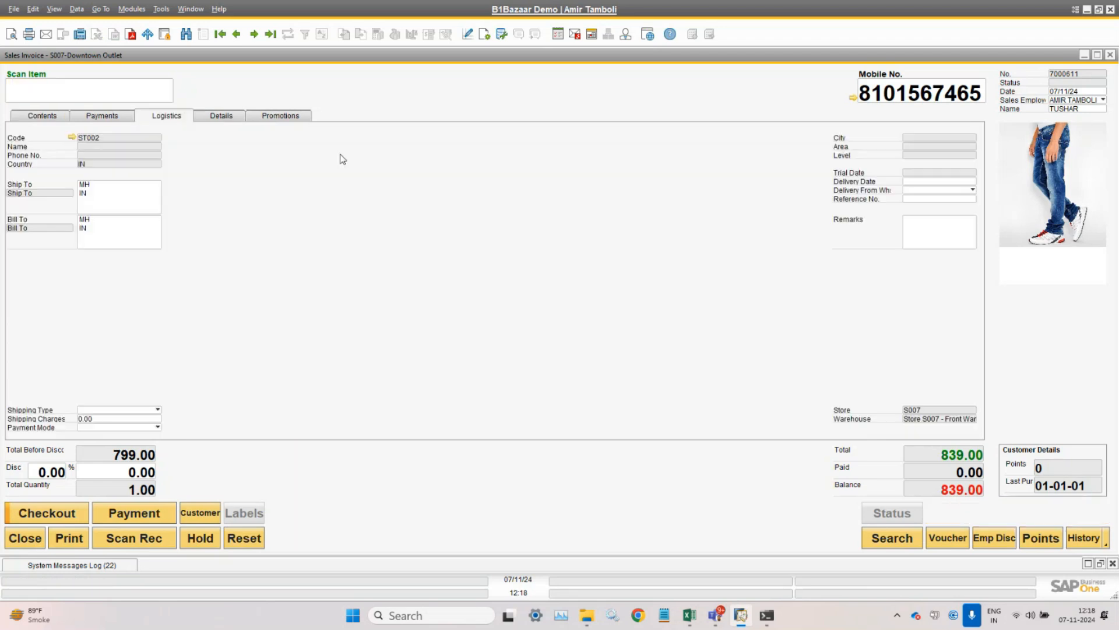
click(42, 115)
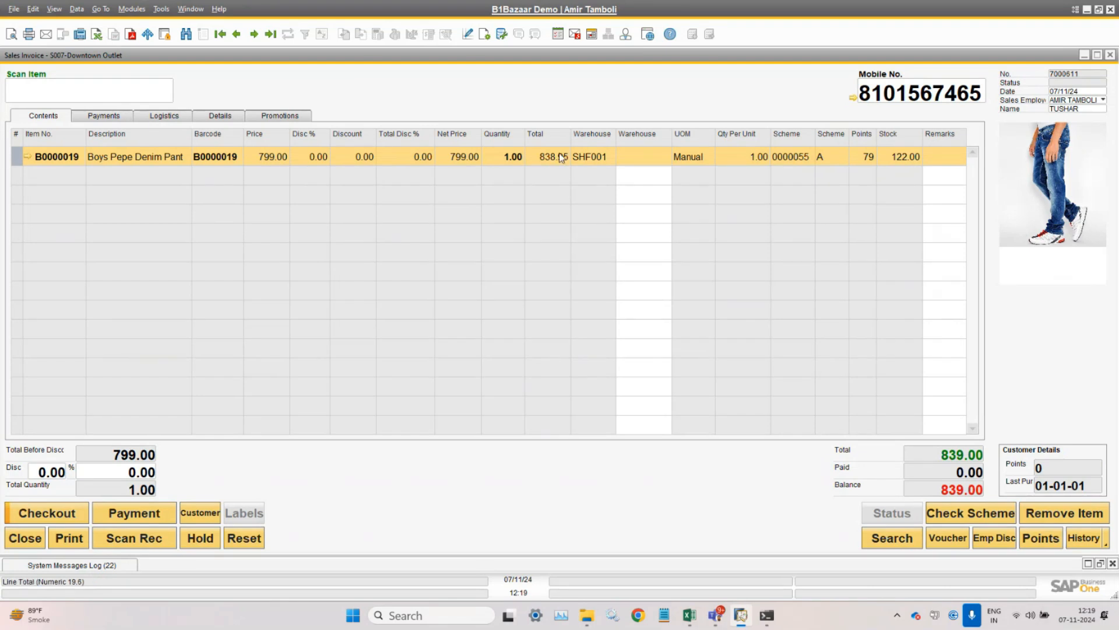
click(139, 10)
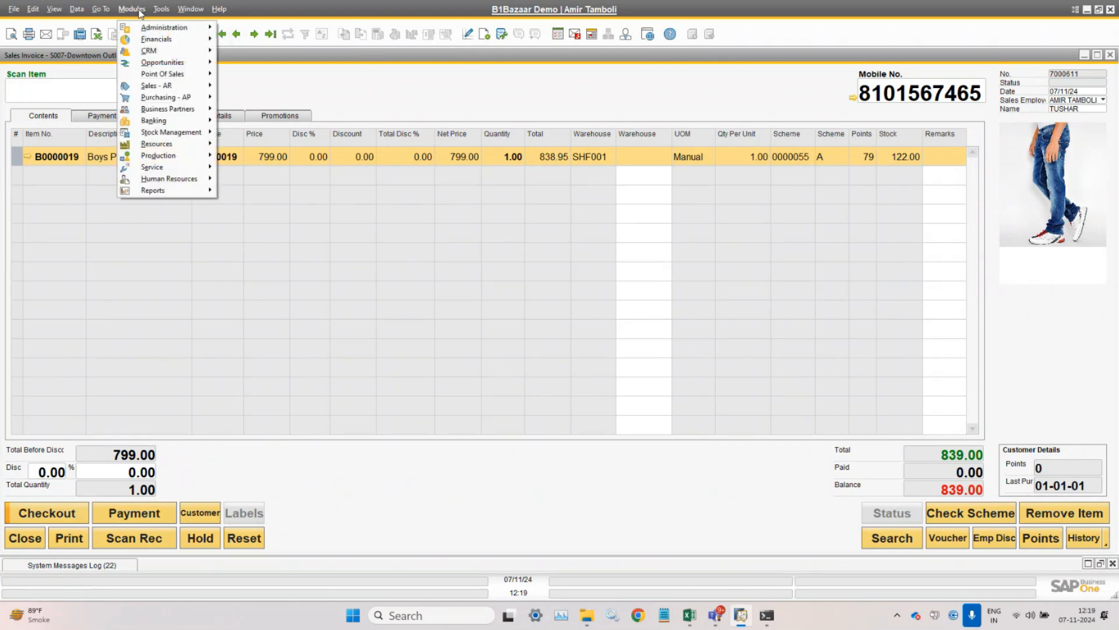
mouse_move(175, 76)
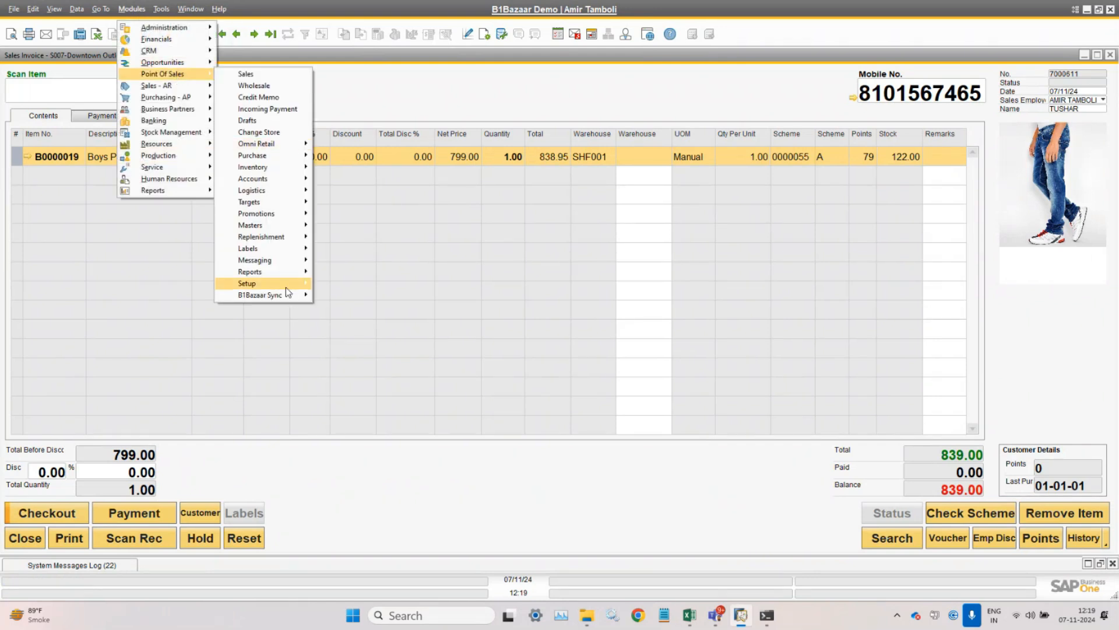
mouse_move(286, 287)
click(384, 465)
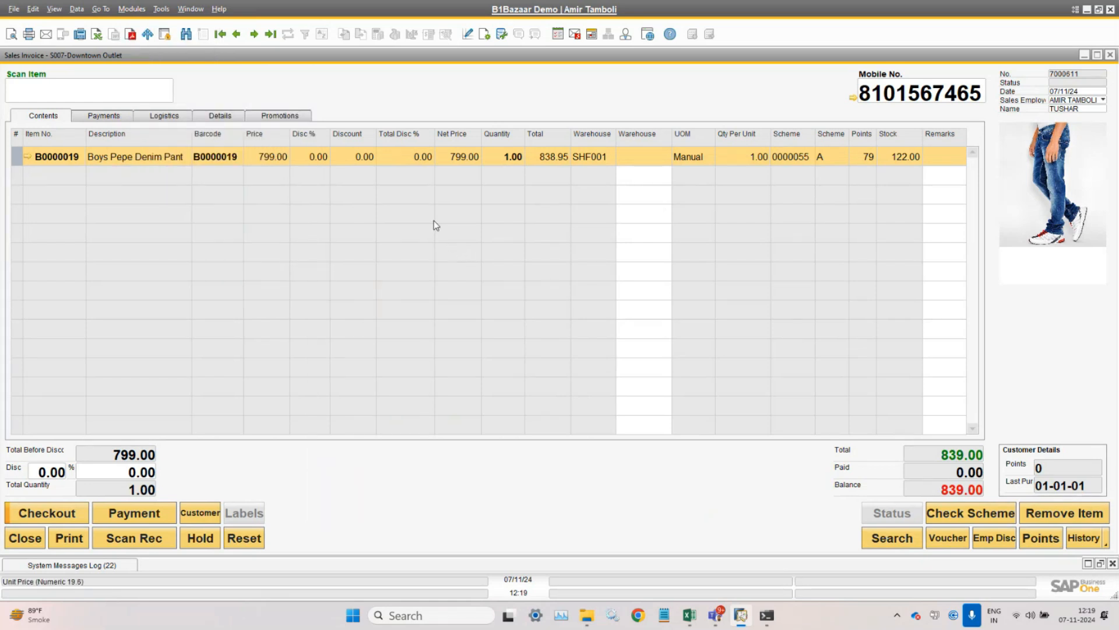
click(479, 220)
click(418, 227)
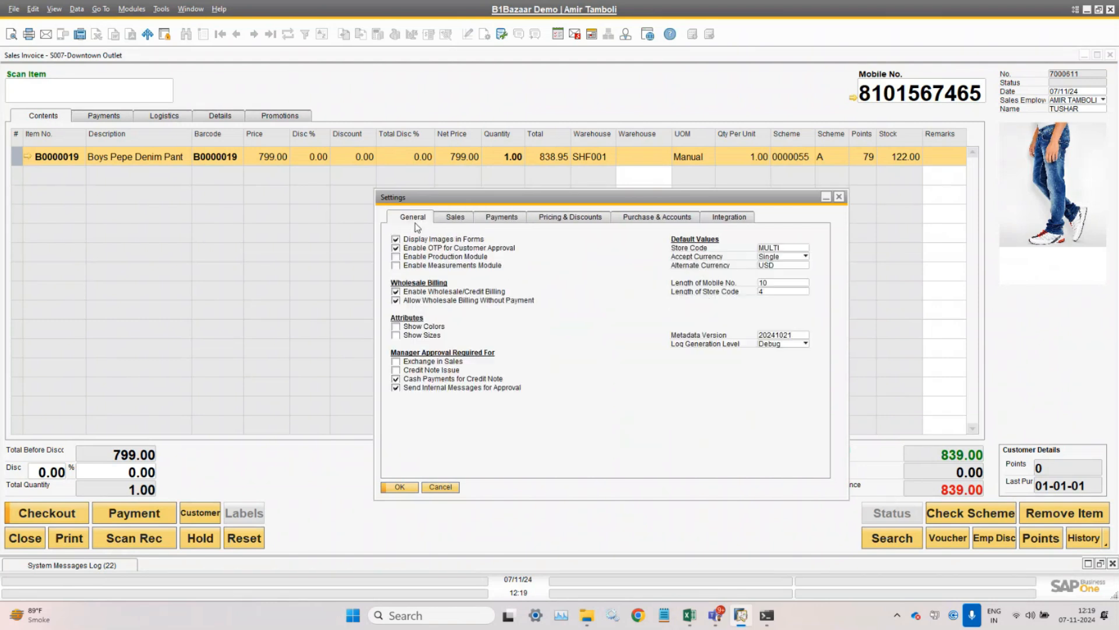
click(561, 220)
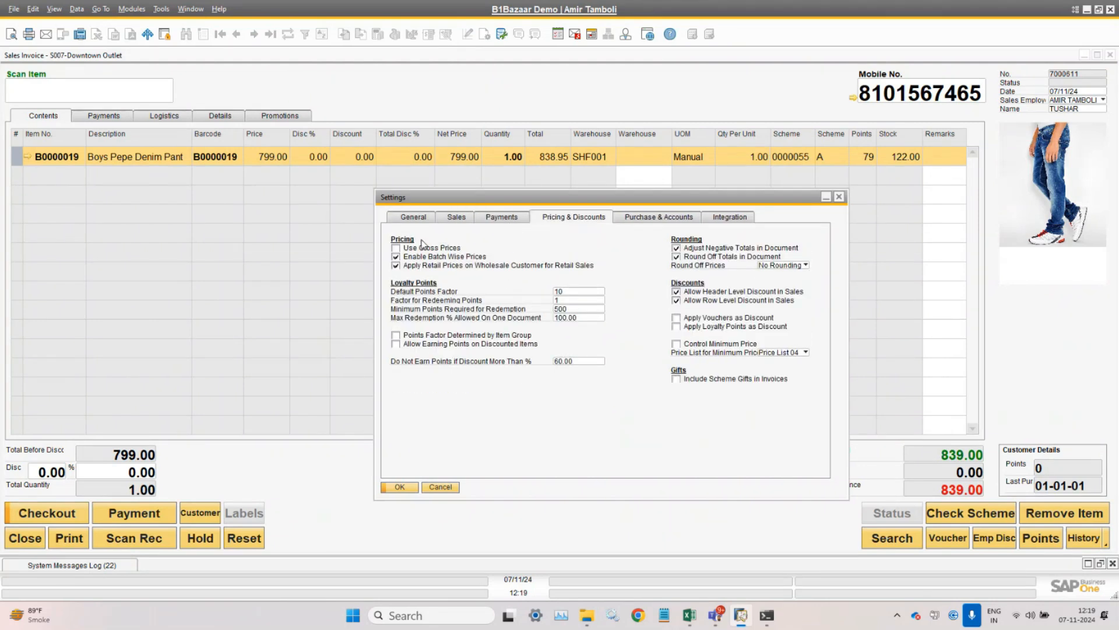
drag(506, 204, 499, 273)
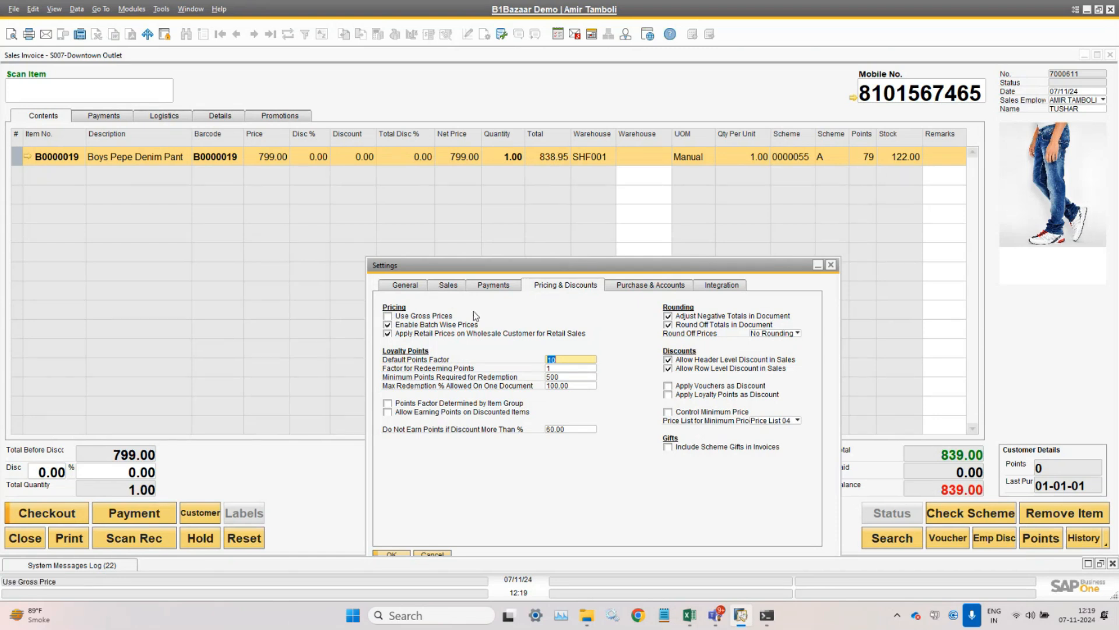
click(832, 265)
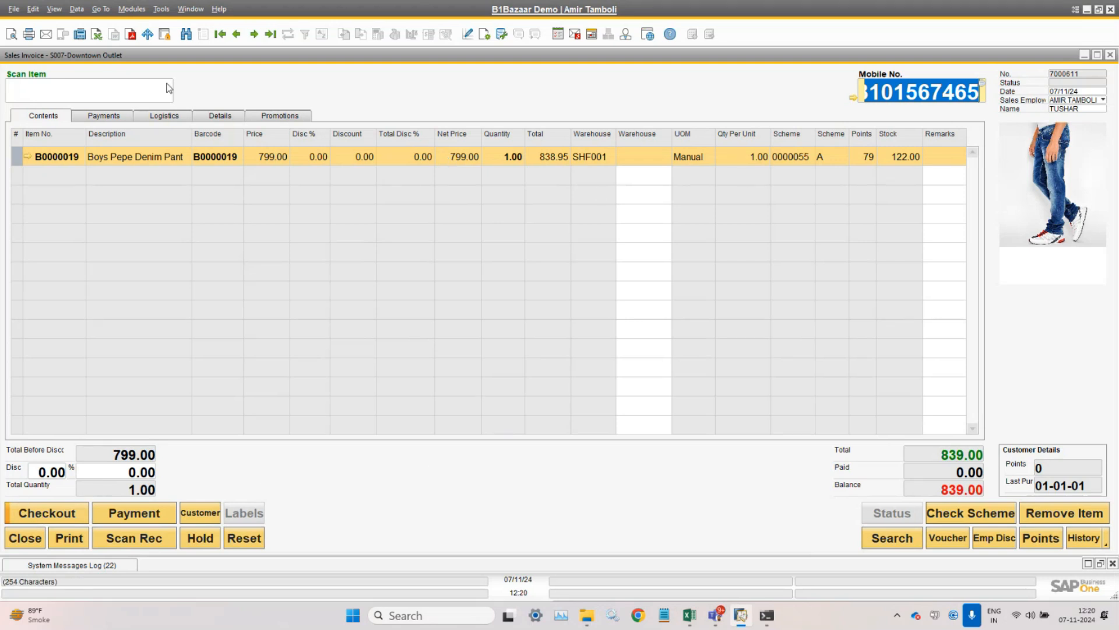
- Scan B0000020 to add the Unisex Zeco T-Shirt at 1,299.00, then review its item remarks
click(145, 97)
text(B0000019)
key(BackSpace)
text(20)
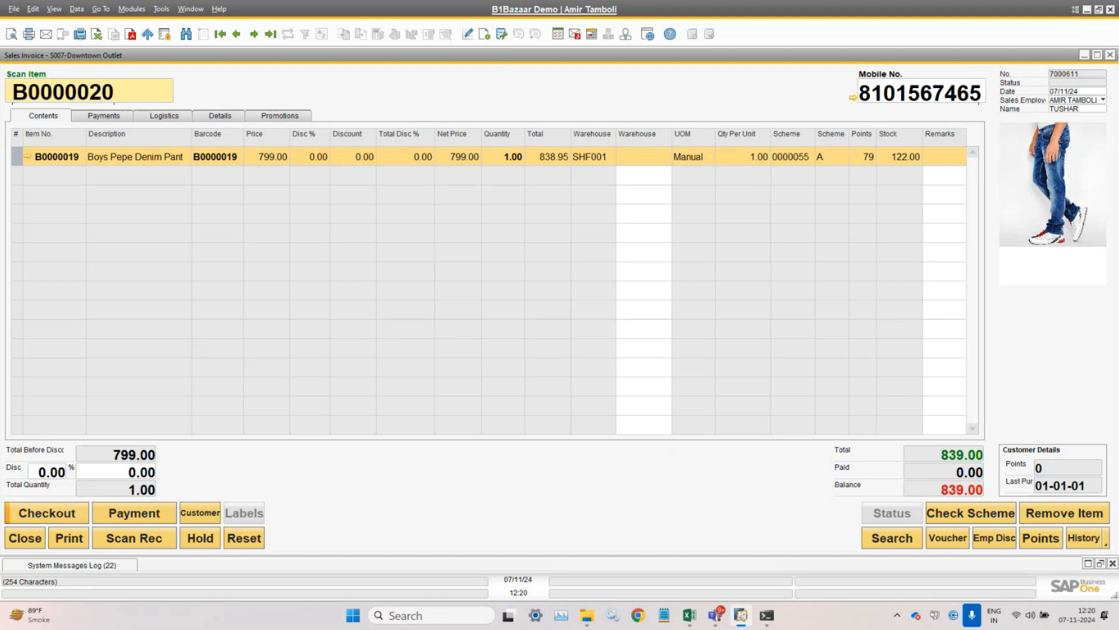
key(Return)
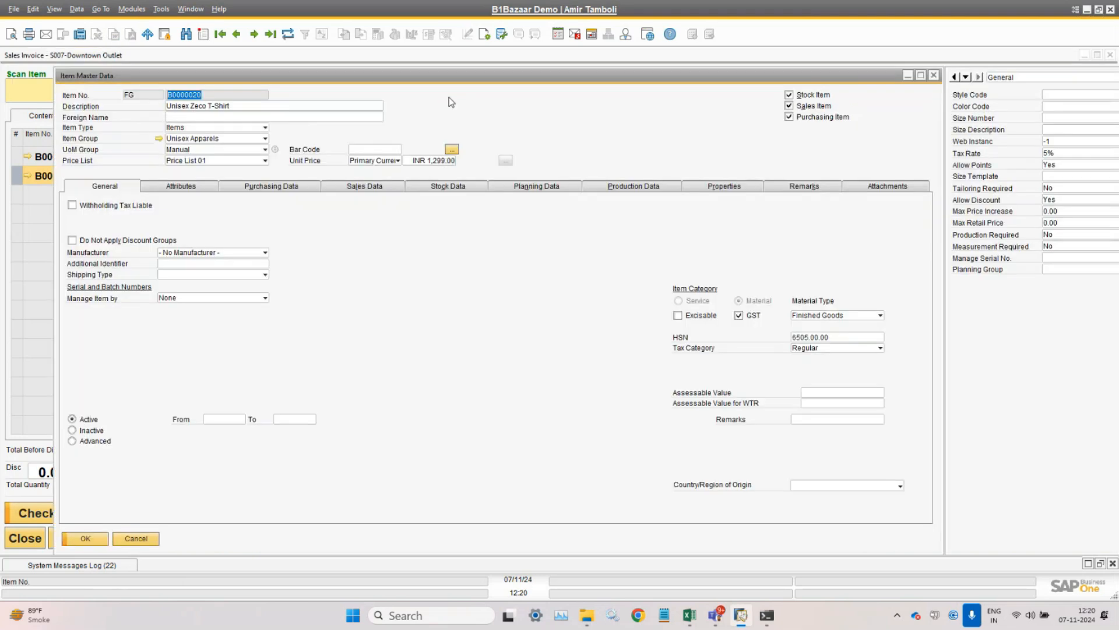
click(800, 188)
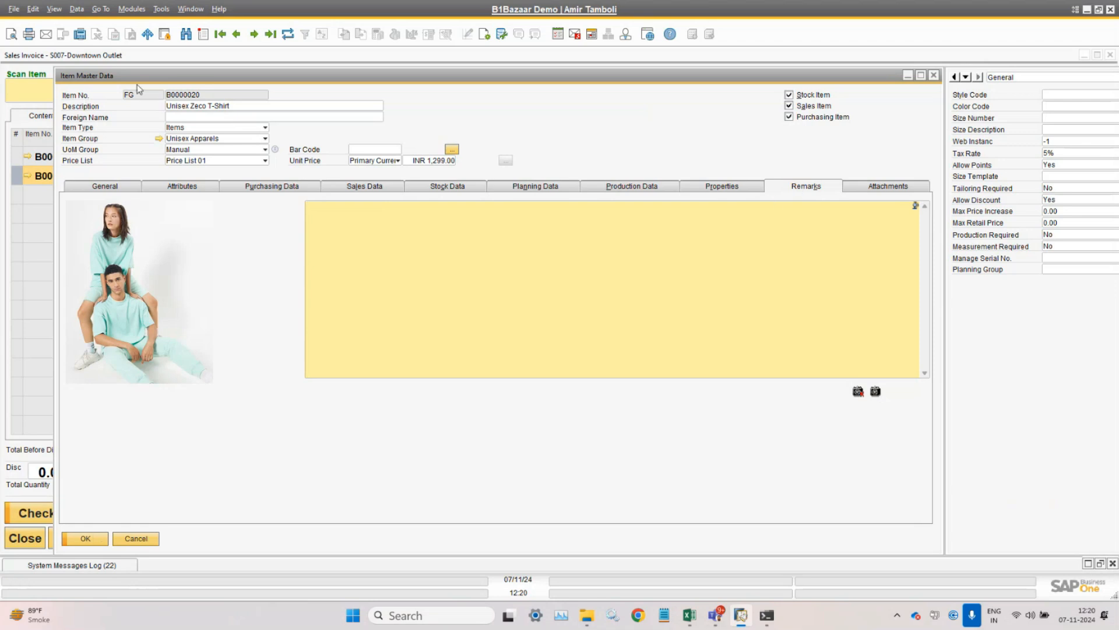
click(82, 538)
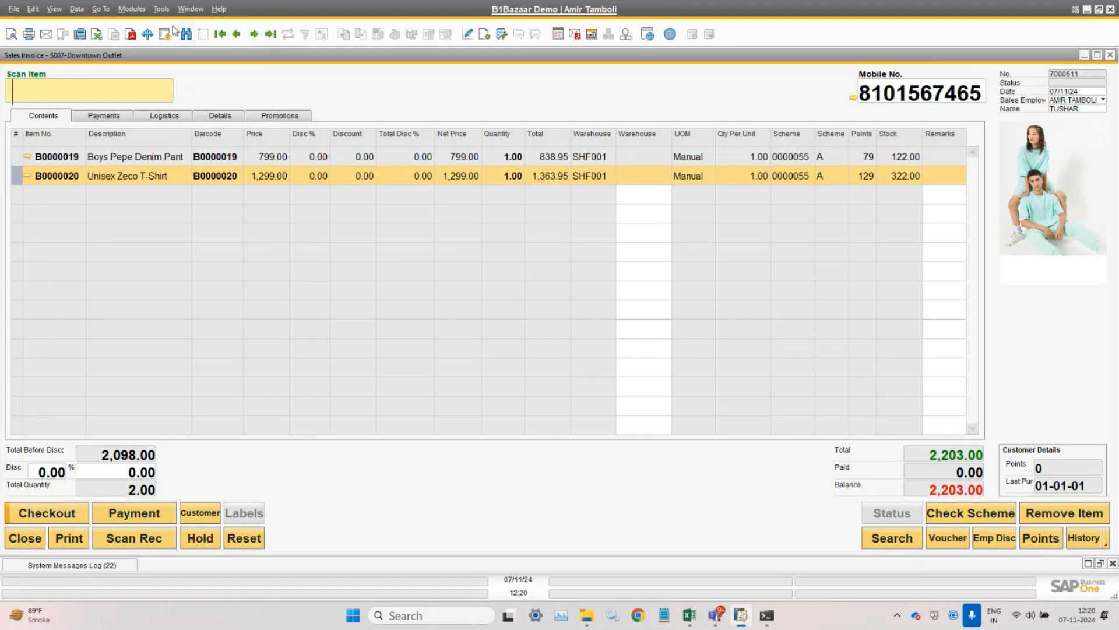
- Open POS Settings from Point Of Sales > Setup, view its General options, and minimize it
click(190, 9)
mouse_move(145, 13)
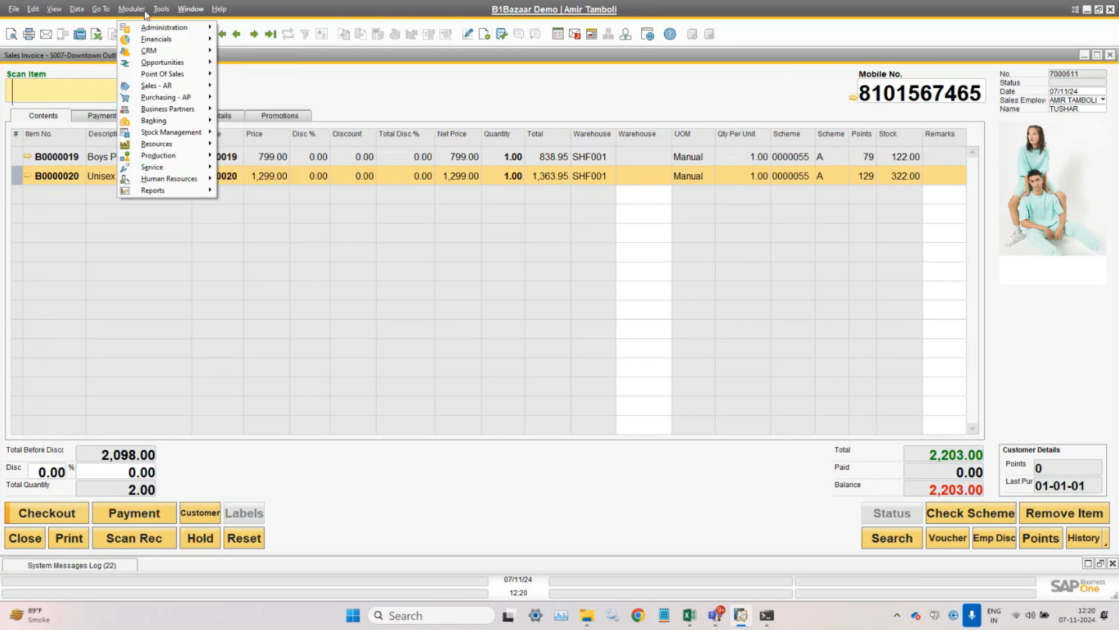
mouse_move(174, 74)
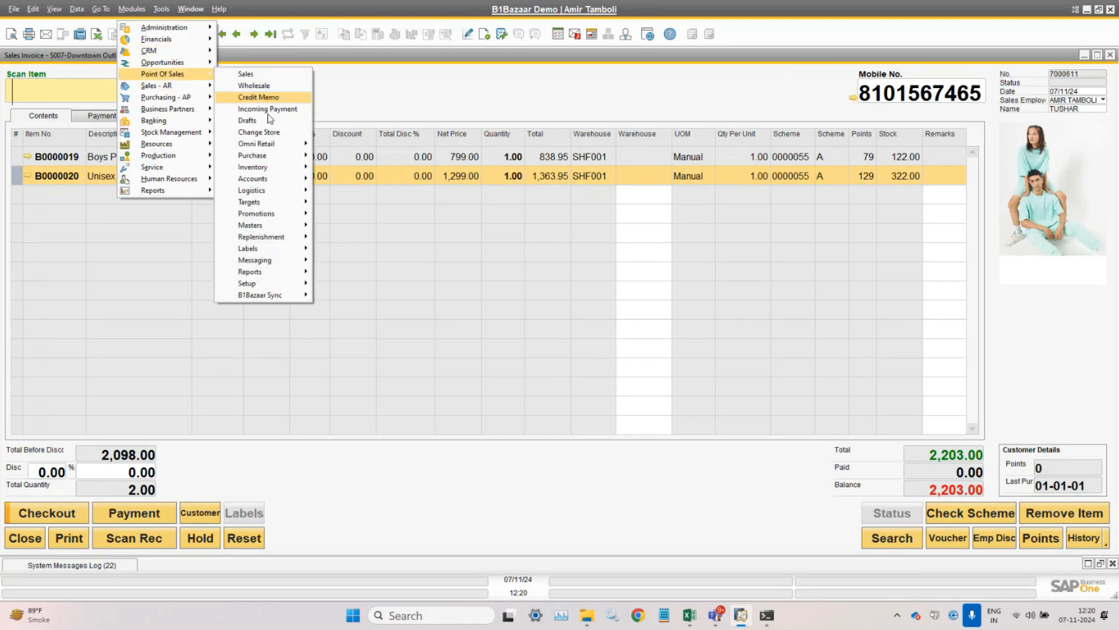
mouse_move(286, 297)
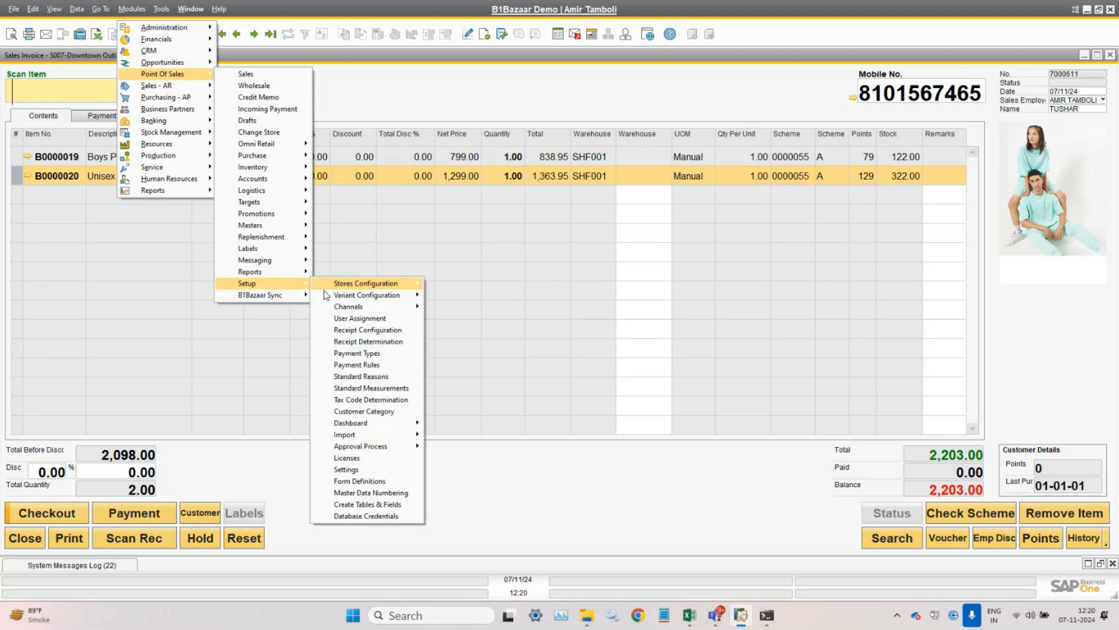
click(369, 472)
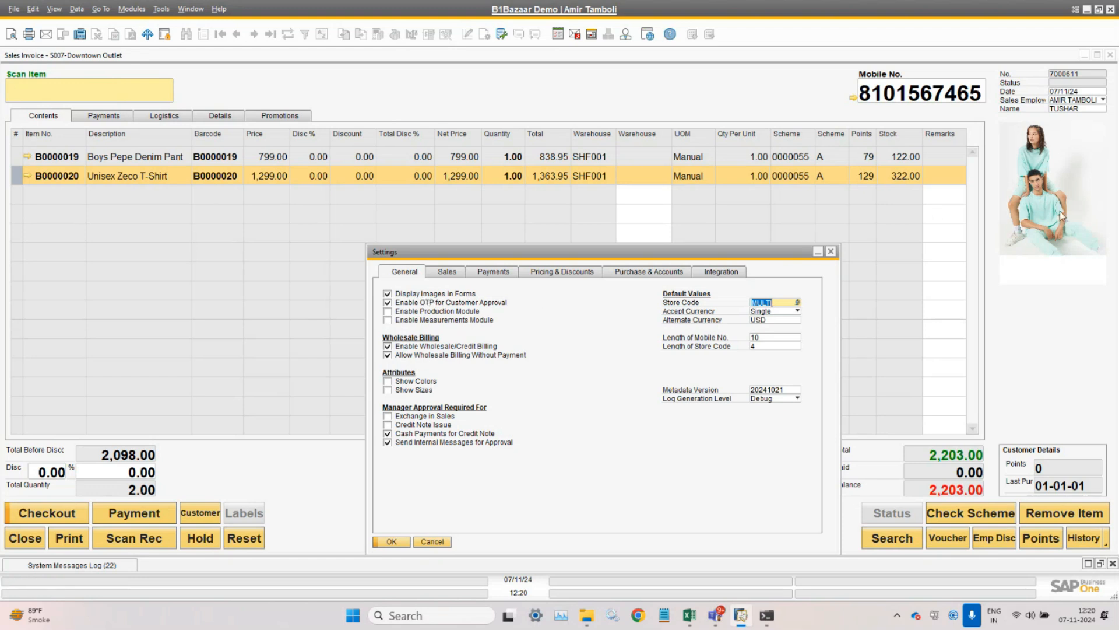
click(818, 252)
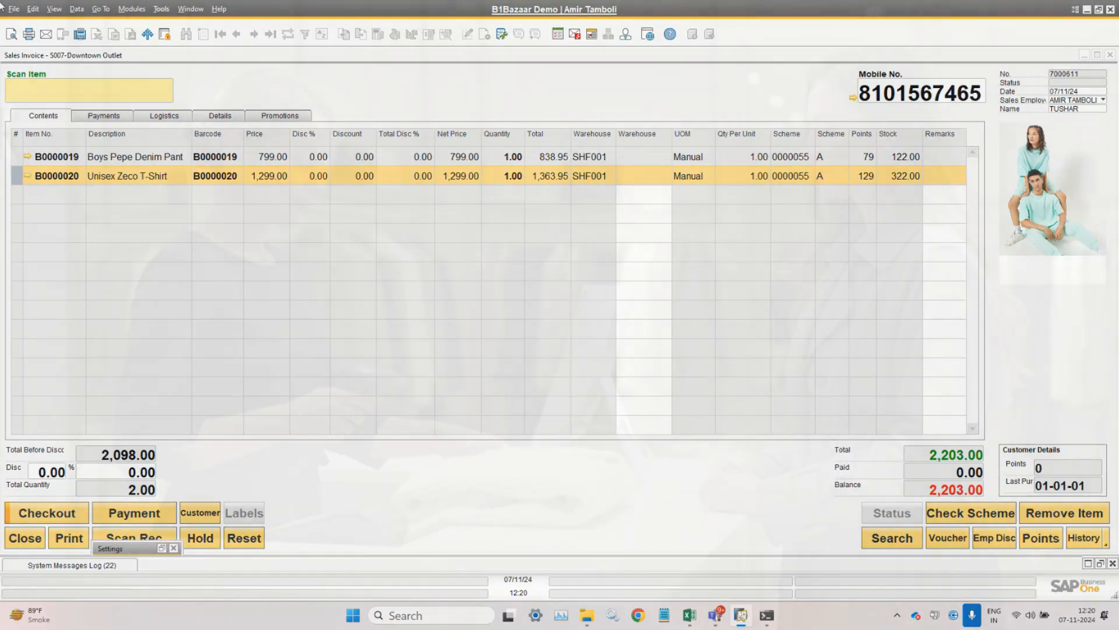